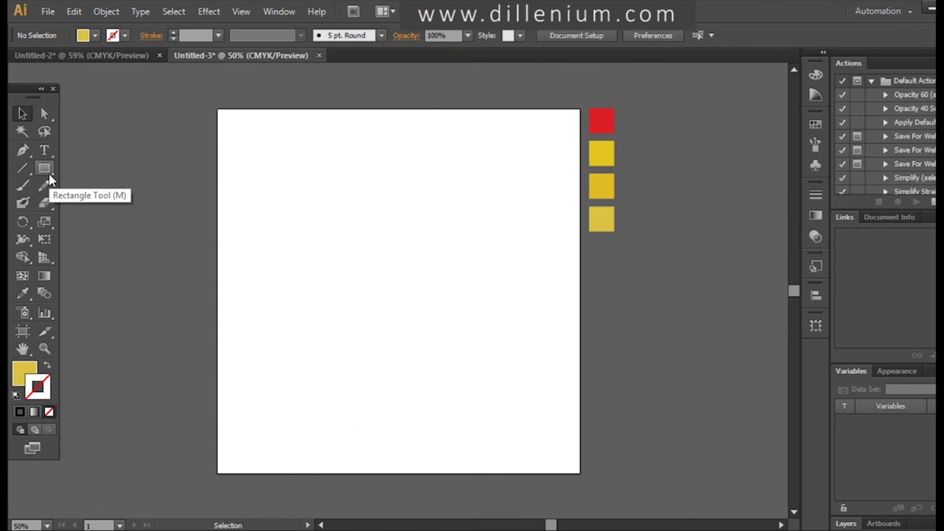
# - Draw a large, nearly square rectangle on the artboard and move it to the horizontal middle, in the lower part
pyautogui.click(46, 171)
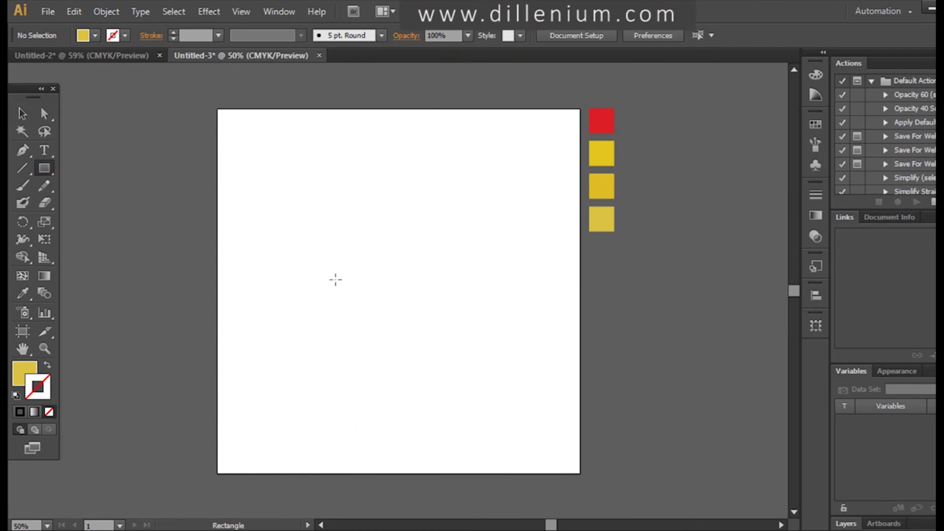
pyautogui.moveTo(45, 167); pyautogui.dragTo(141, 163)
pyautogui.moveTo(314, 236); pyautogui.dragTo(539, 454)
pyautogui.click(23, 114)
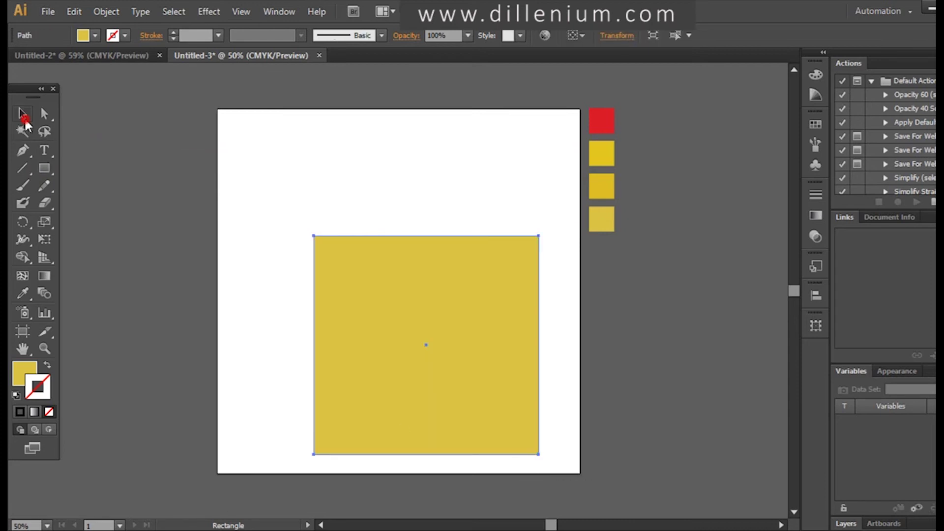
pyautogui.click(87, 216)
pyautogui.moveTo(423, 346); pyautogui.dragTo(399, 325)
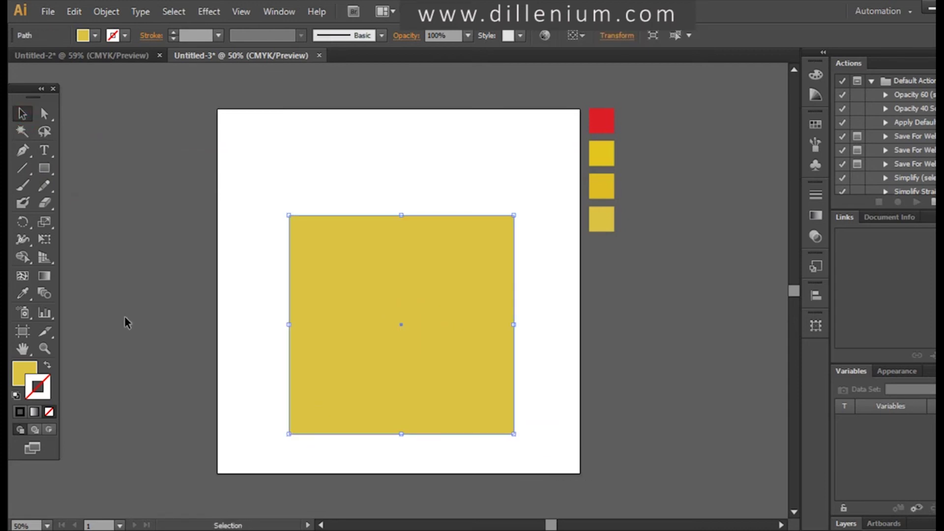
# - Fill the rectangle with the red of the sample swatch using the Eyedropper and shift it slightly left to centre it
pyautogui.click(25, 295)
pyautogui.click(608, 121)
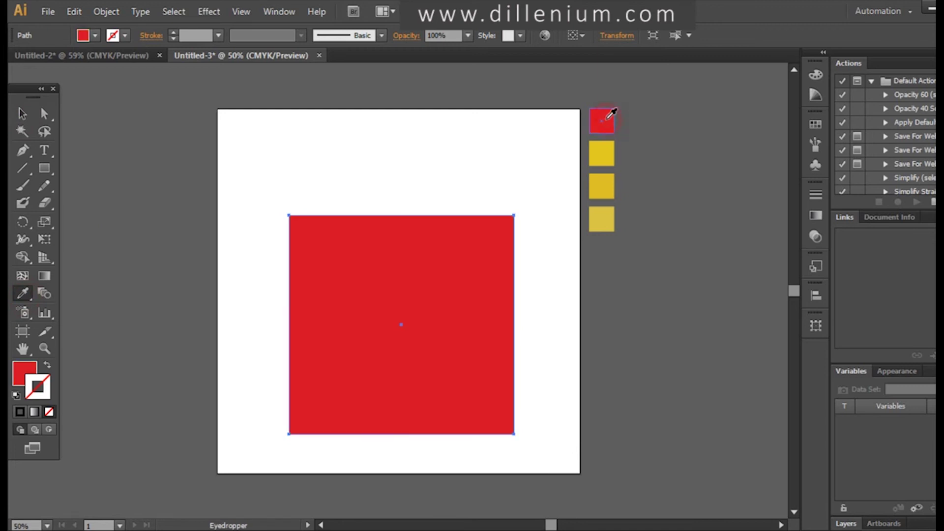
pyautogui.click(23, 114)
pyautogui.click(117, 225)
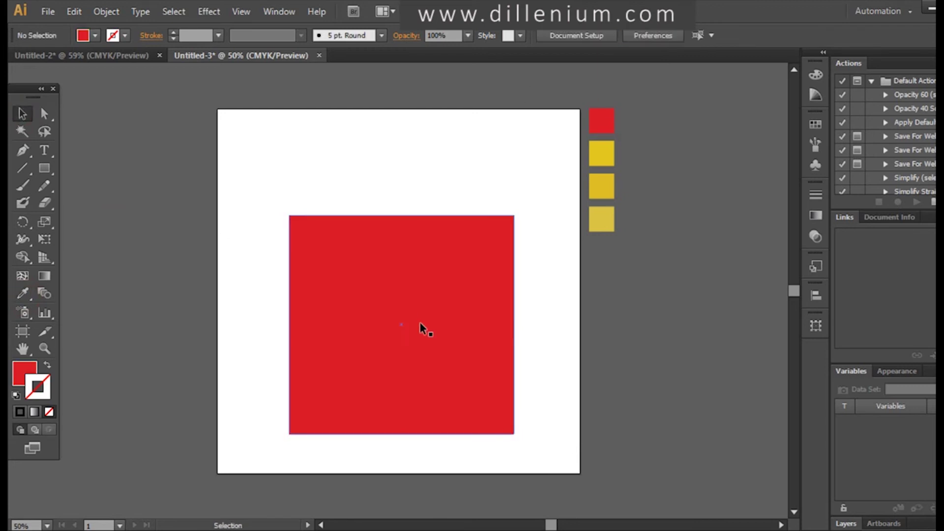
pyautogui.moveTo(421, 326); pyautogui.dragTo(417, 326)
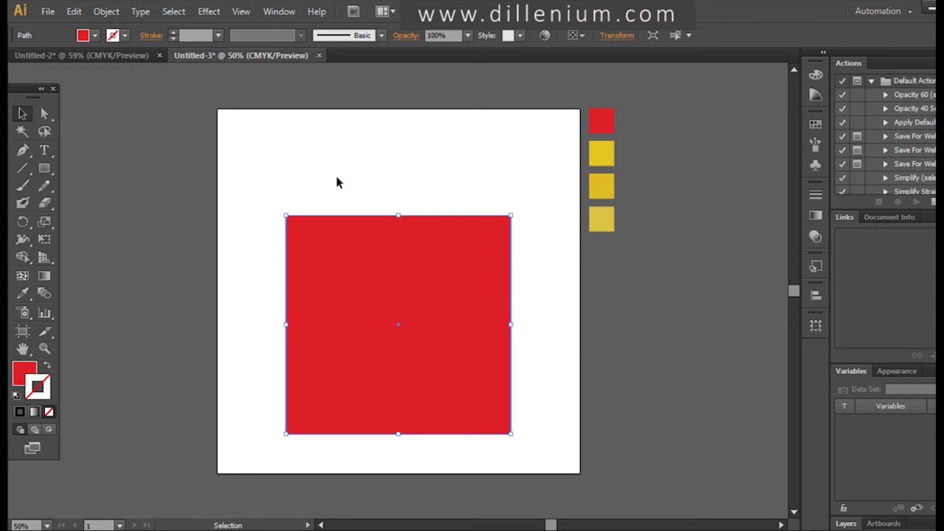
# - Move the rectangle's top-left anchor up and outward to about X 141, Y 214 px and its bottom-left anchor inward to X 317 px
pyautogui.press('a')
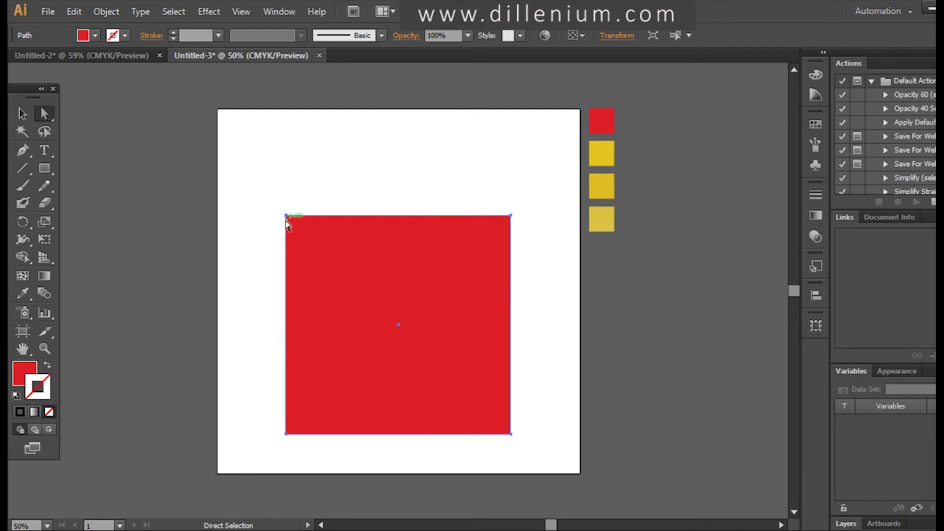
pyautogui.click(286, 218)
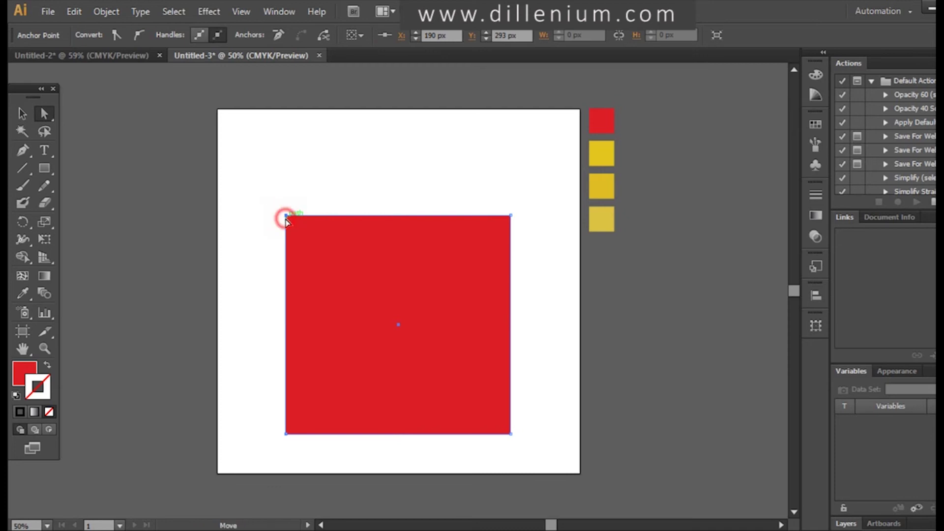
pyautogui.moveTo(286, 220); pyautogui.dragTo(268, 186)
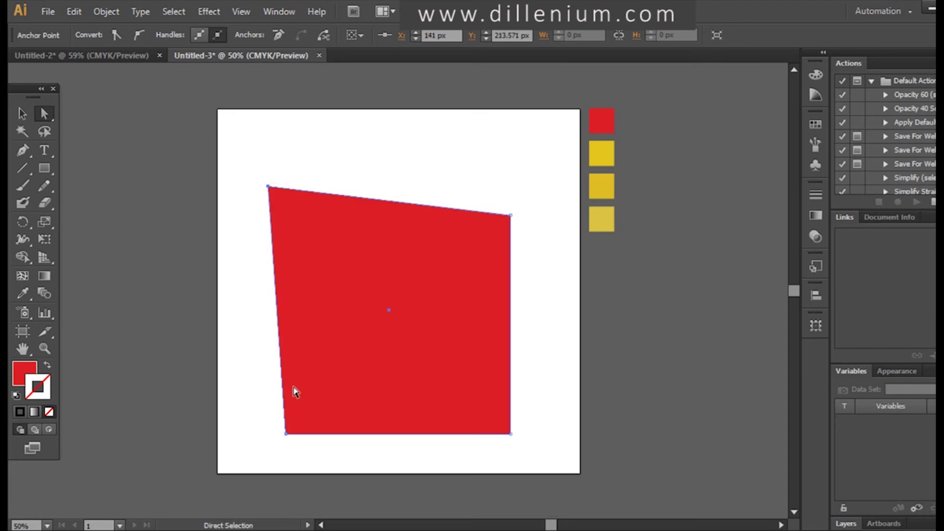
pyautogui.moveTo(286, 435); pyautogui.dragTo(333, 437)
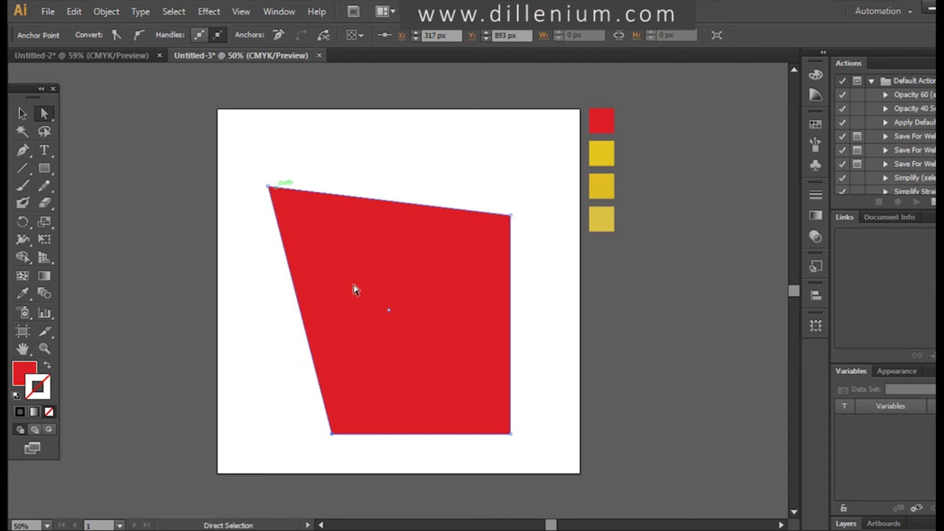
pyautogui.click(22, 113)
pyautogui.click(99, 213)
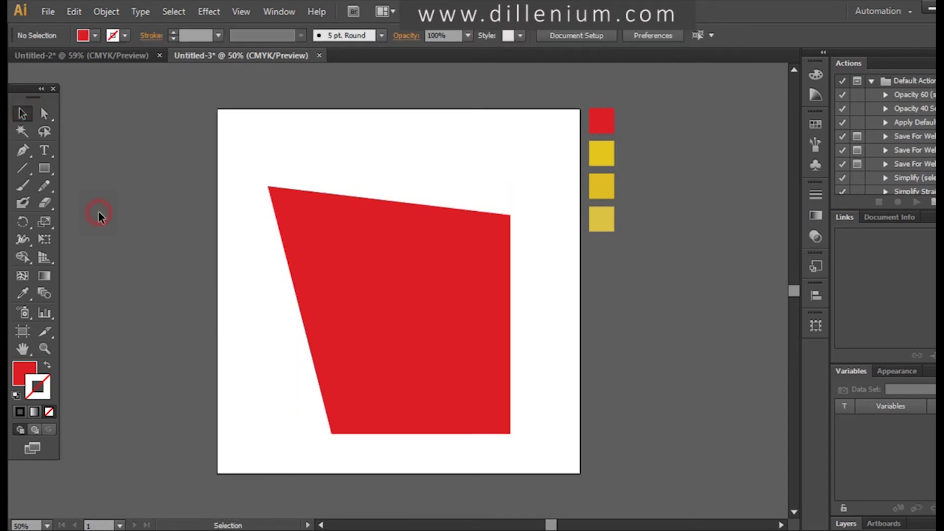
# - Draw a tall rectangle covering the right half of the red shape and extending past its top and bottom edges
pyautogui.moveTo(44, 170); pyautogui.dragTo(94, 167)
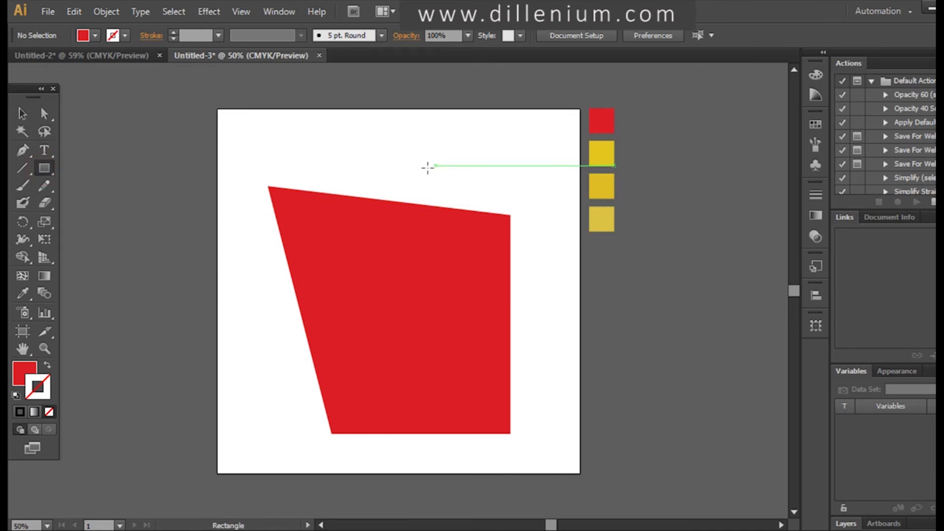
pyautogui.moveTo(404, 158); pyautogui.dragTo(543, 461)
pyautogui.click(23, 113)
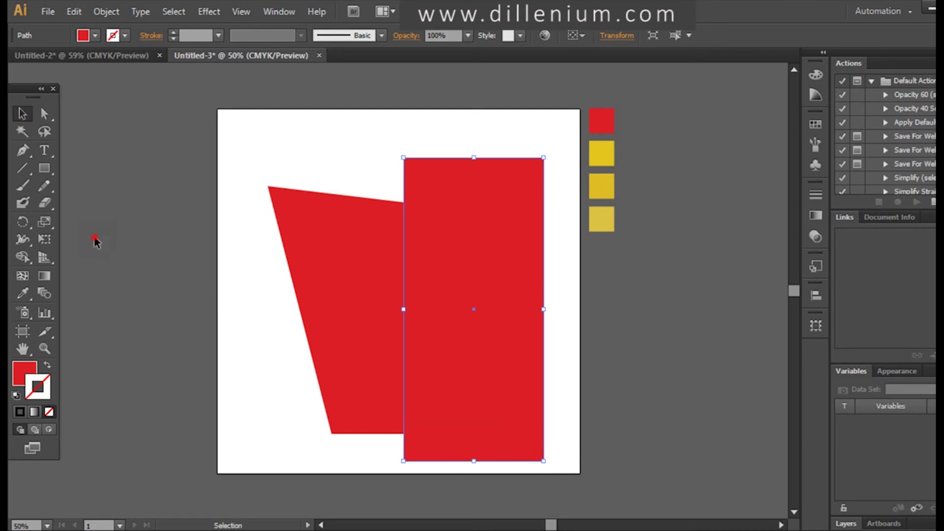
pyautogui.click(93, 238)
# - Cut the tall rectangle out of the red shape with Pathfinder's Minus Front, leaving only the left half
pyautogui.click(358, 183)
pyautogui.moveTo(358, 183); pyautogui.dragTo(462, 303)
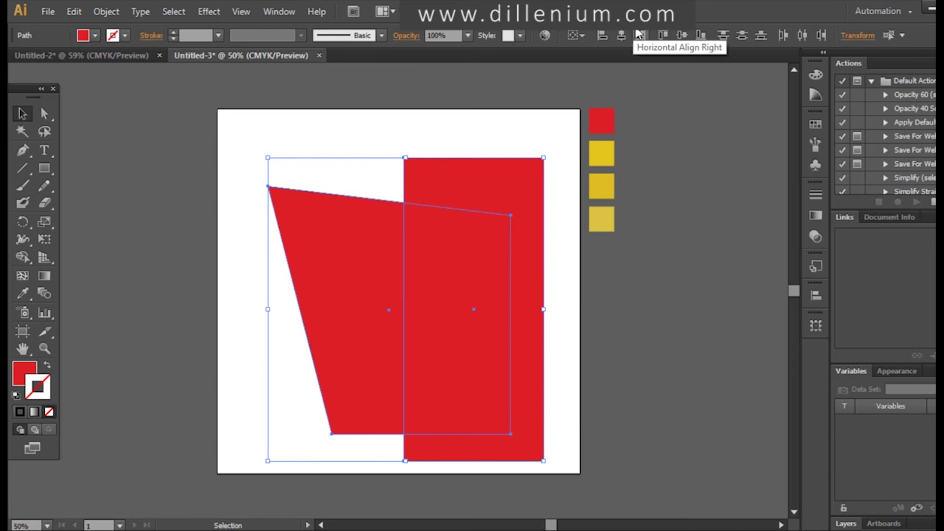
pyautogui.click(278, 12)
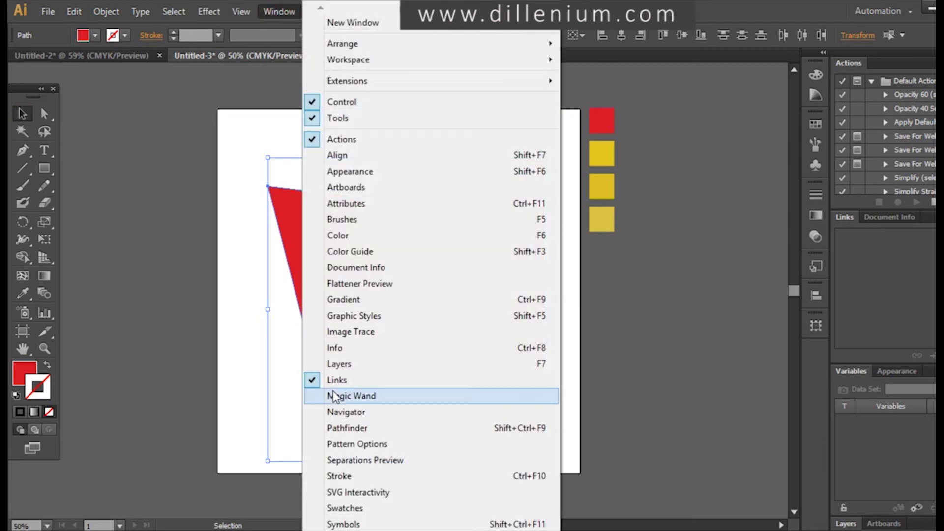
pyautogui.click(344, 429)
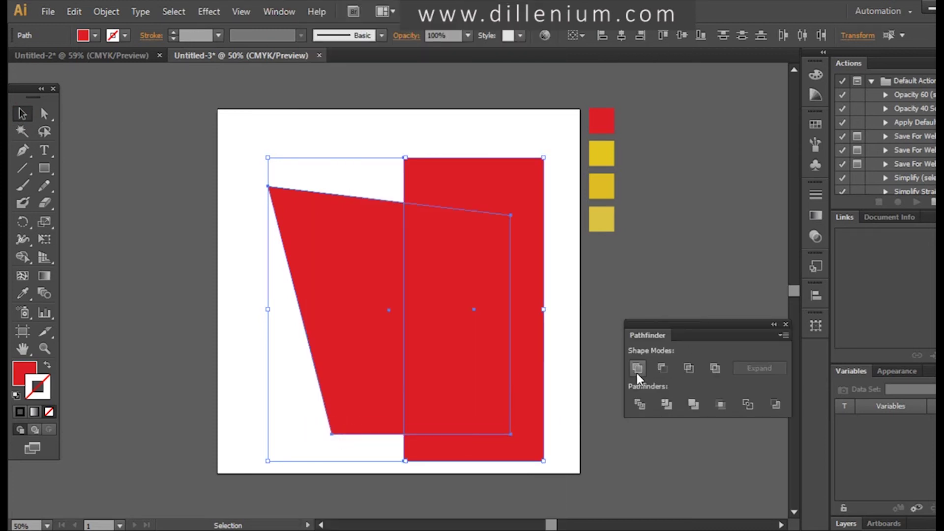
pyautogui.click(665, 367)
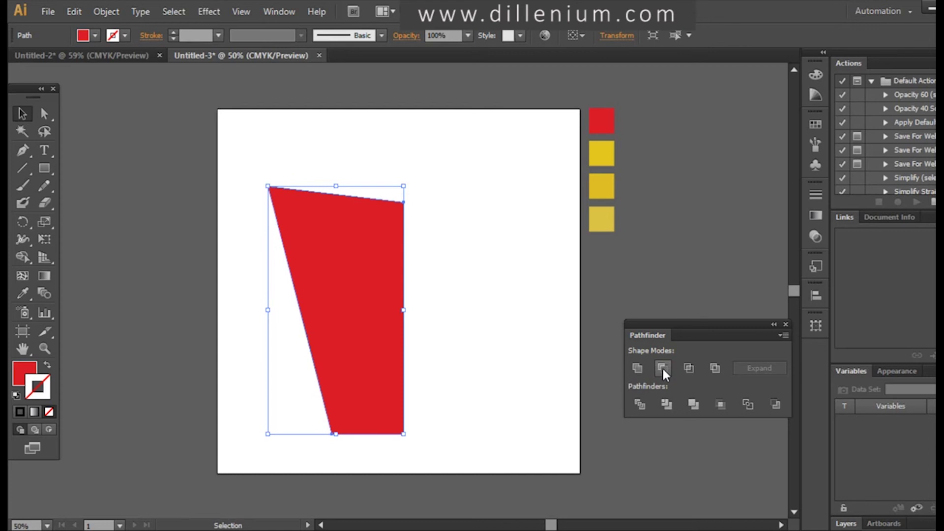
pyautogui.click(478, 358)
# - Paste a copy of the half shape in front, reflect it across the vertical axis and place it against the original's right edge
pyautogui.click(346, 309)
pyautogui.press('a')
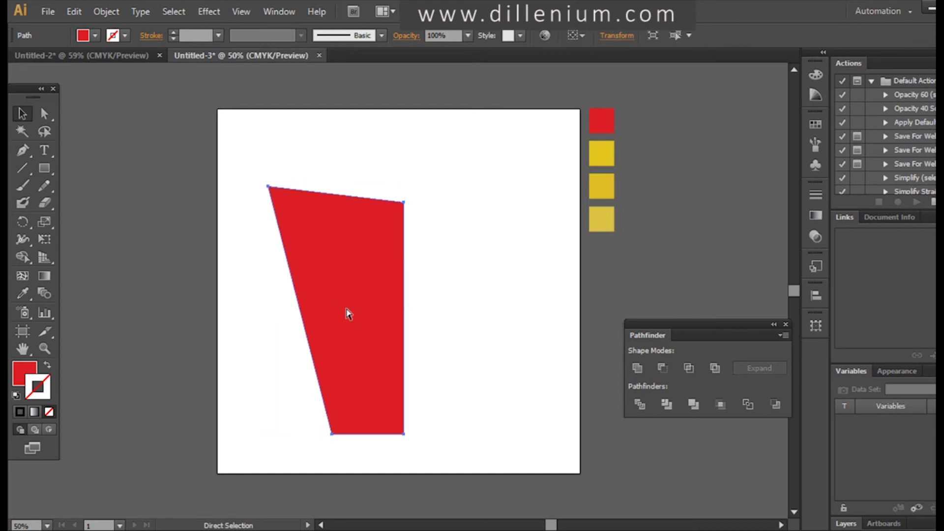
pyautogui.press('v')
pyautogui.rightClick(346, 310)
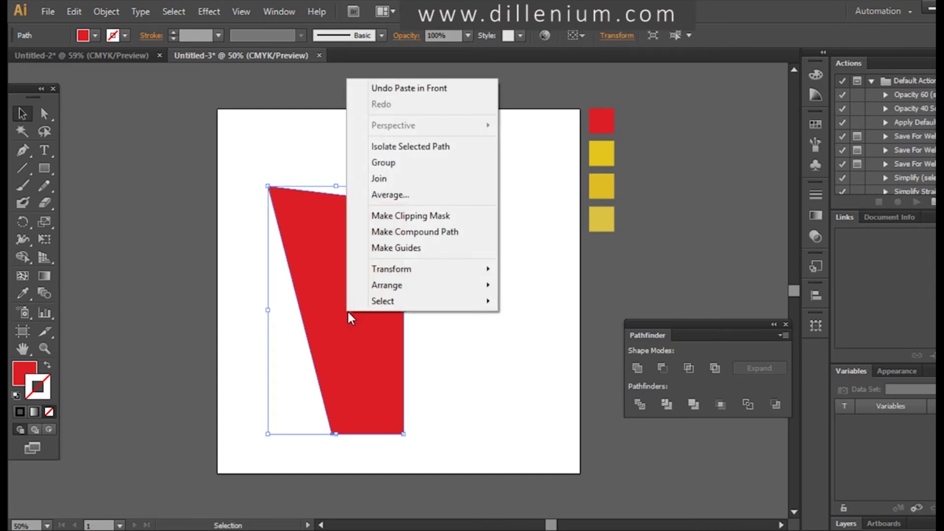
pyautogui.click(427, 273)
pyautogui.click(561, 321)
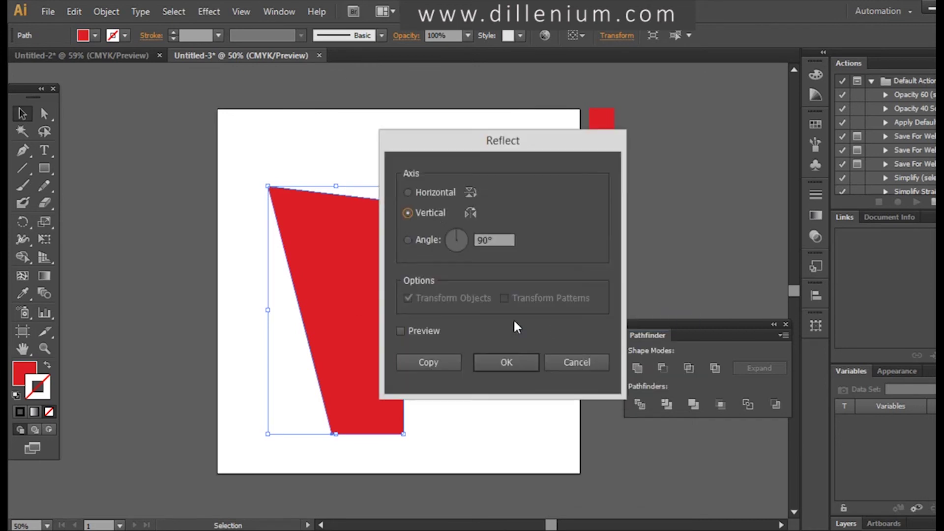
pyautogui.click(509, 365)
pyautogui.moveTo(306, 318); pyautogui.dragTo(435, 322)
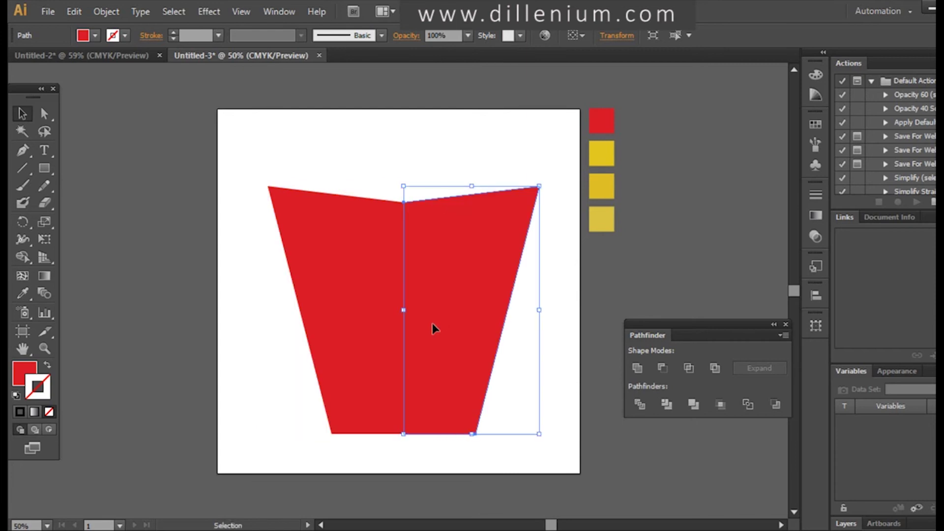
# - Merge the two mirrored halves into one shape with Pathfinder's Unite
pyautogui.click(444, 467)
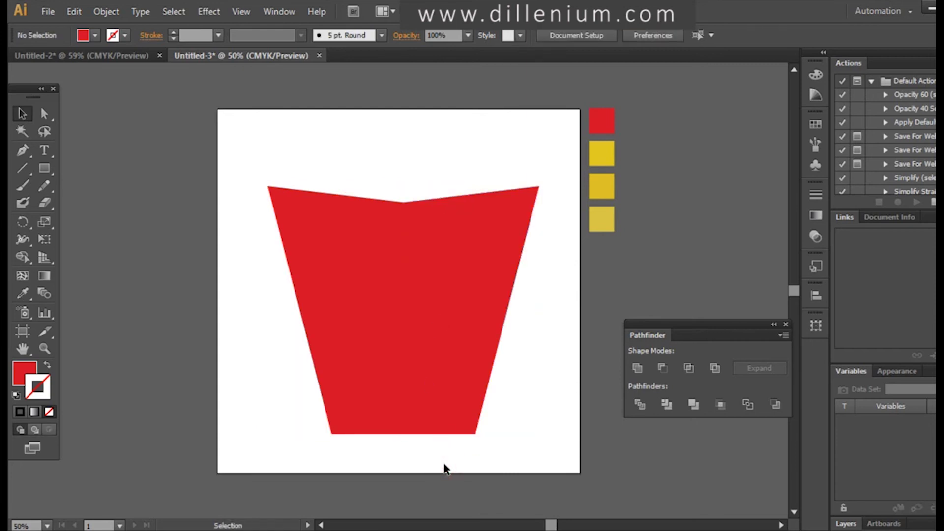
pyautogui.moveTo(229, 269); pyautogui.dragTo(472, 334)
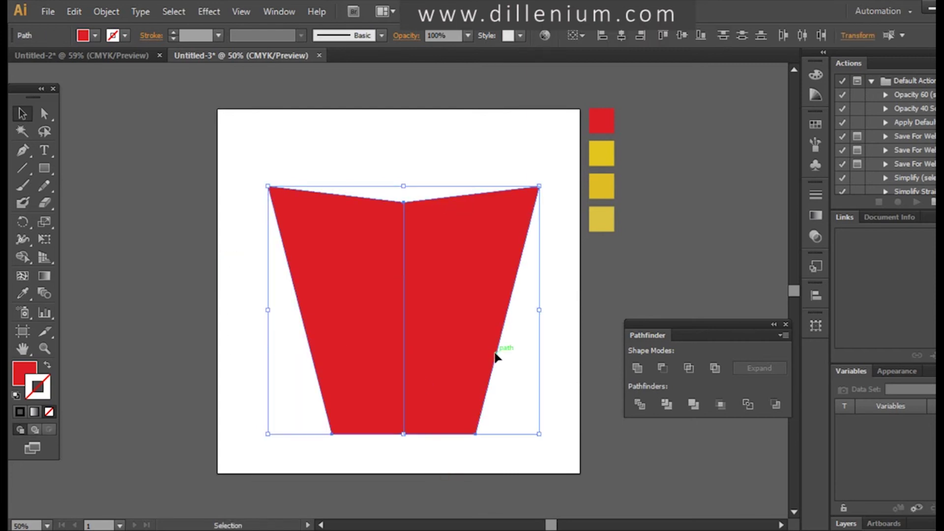
pyautogui.click(637, 368)
pyautogui.click(451, 469)
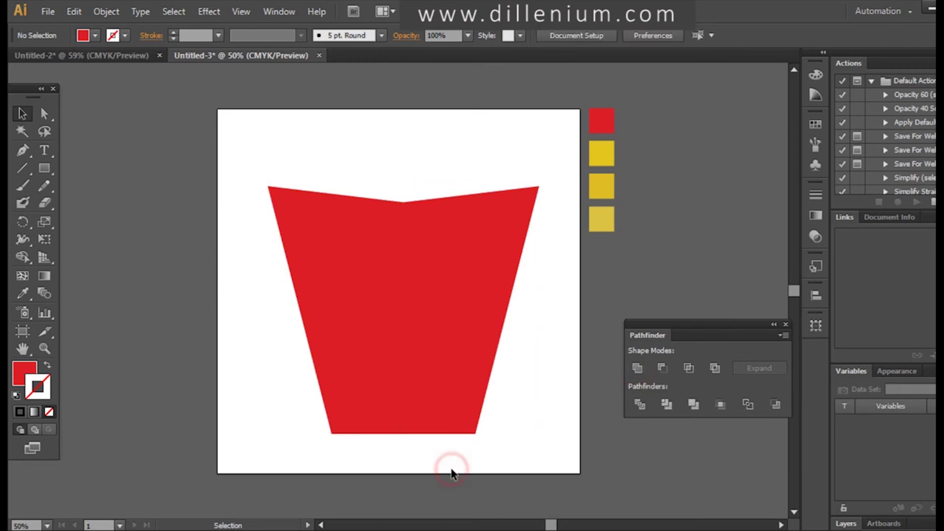
# - Convert the merged shape's bottom-left and bottom-right corner anchors to smooth points
pyautogui.click(423, 368)
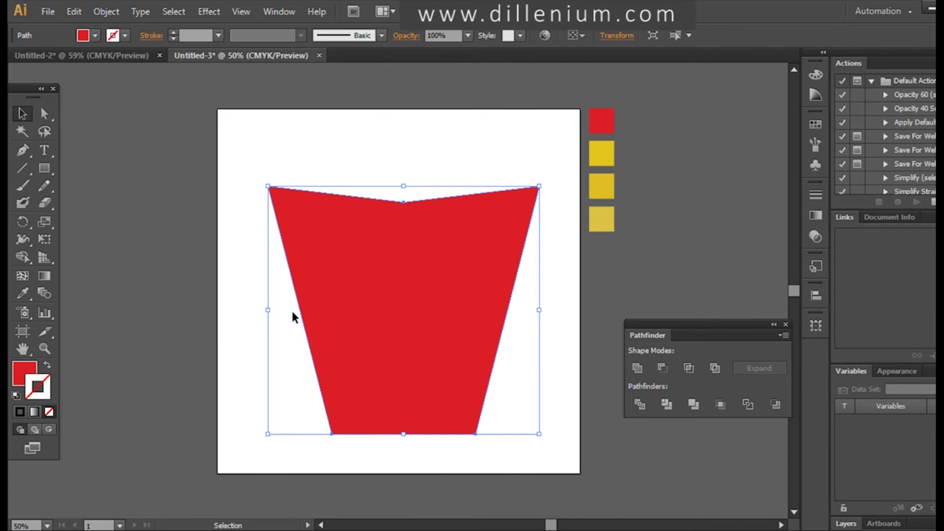
pyautogui.click(44, 114)
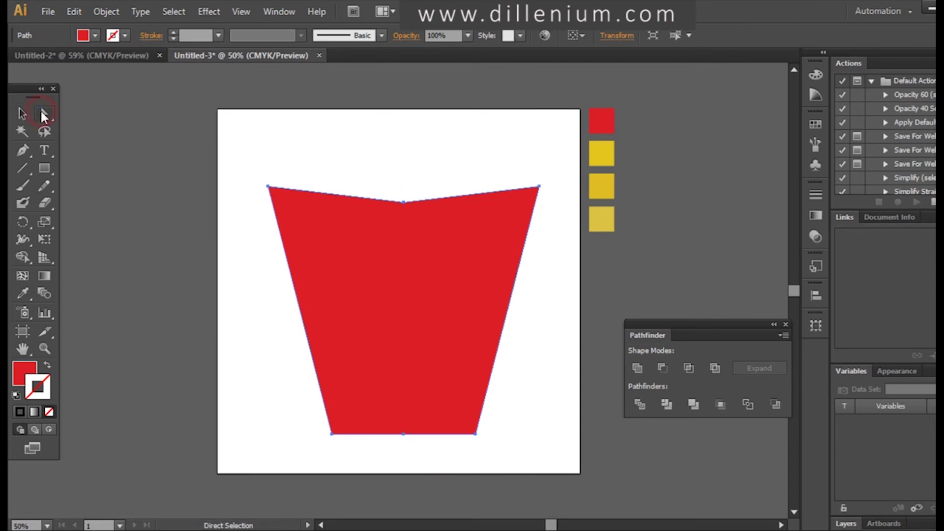
pyautogui.click(332, 435)
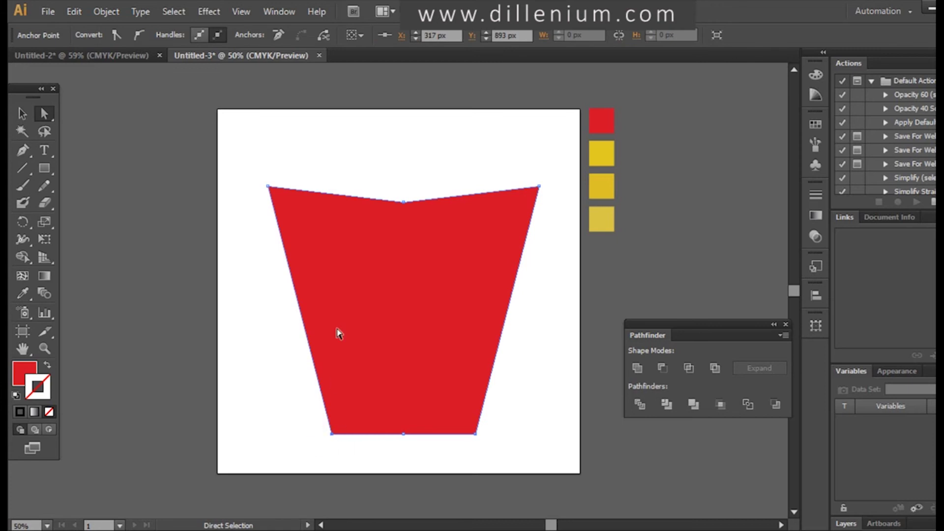
pyautogui.click(137, 37)
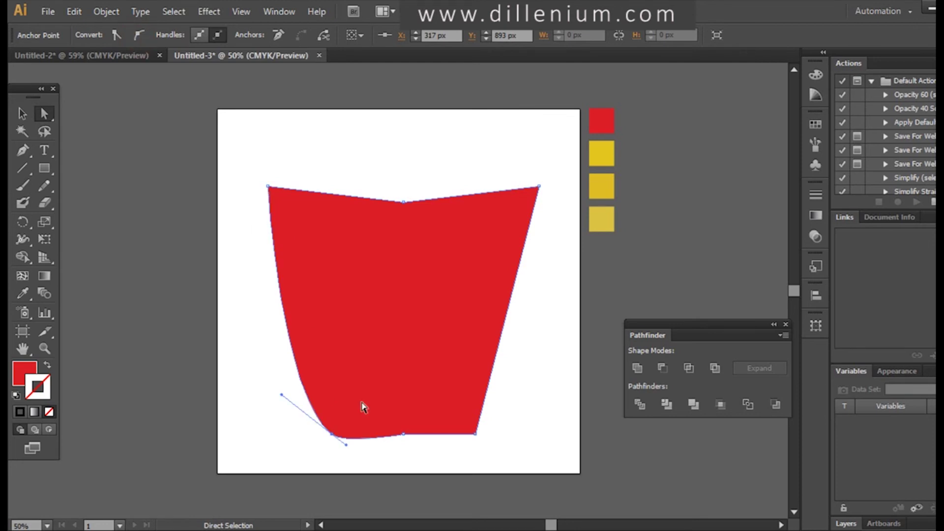
pyautogui.click(476, 434)
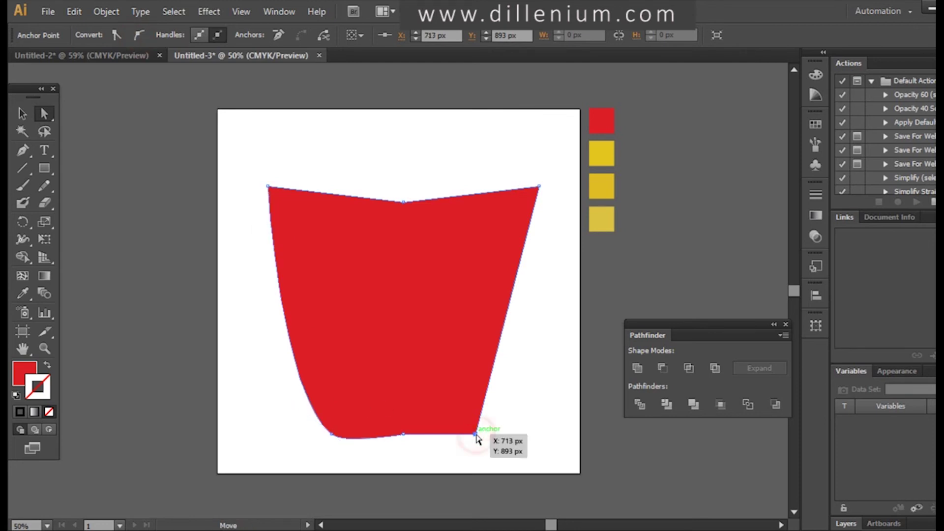
pyautogui.click(142, 35)
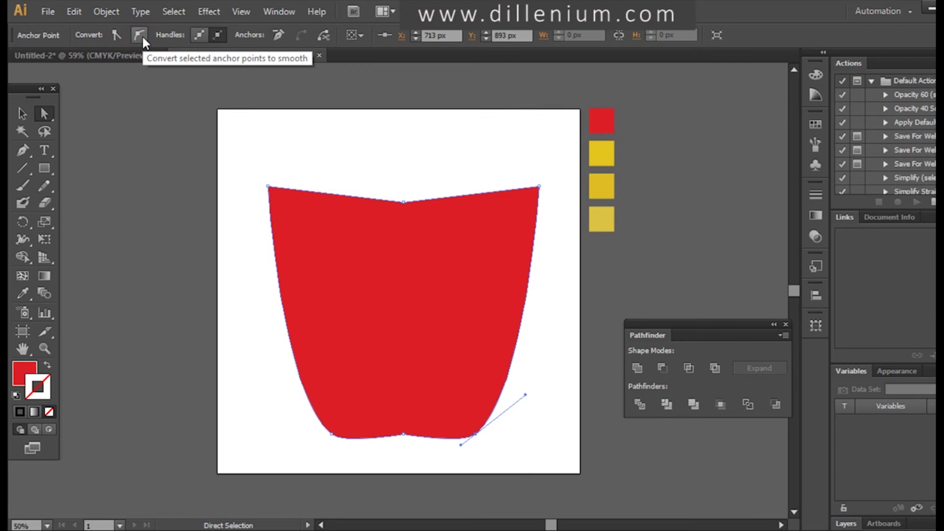
pyautogui.click(25, 115)
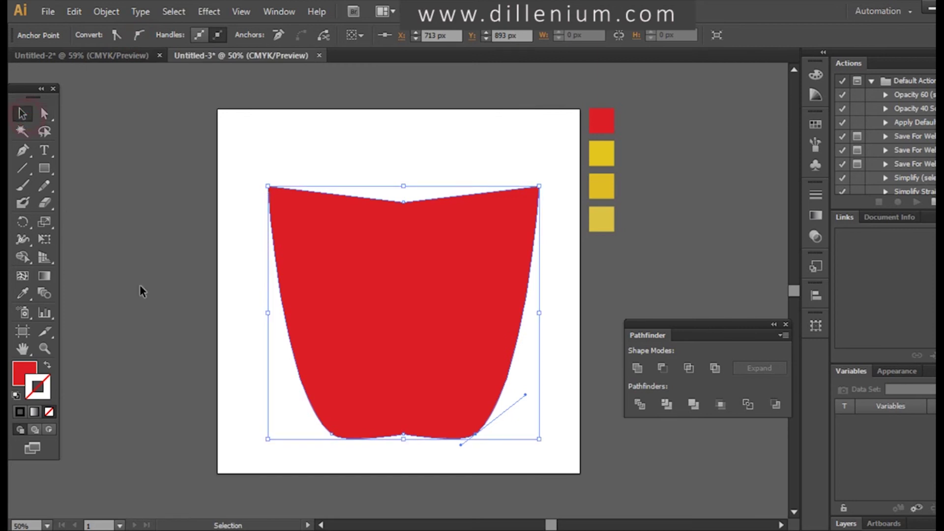
# - Delete the middle anchor point on the shape's bottom edge to form one continuous curve, and deselect the shape
pyautogui.click(403, 436)
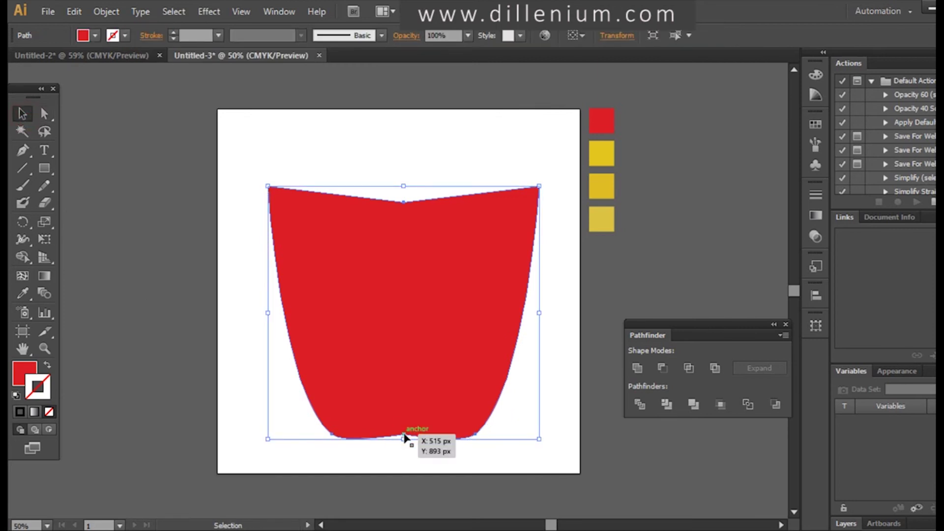
pyautogui.moveTo(22, 150); pyautogui.dragTo(61, 189)
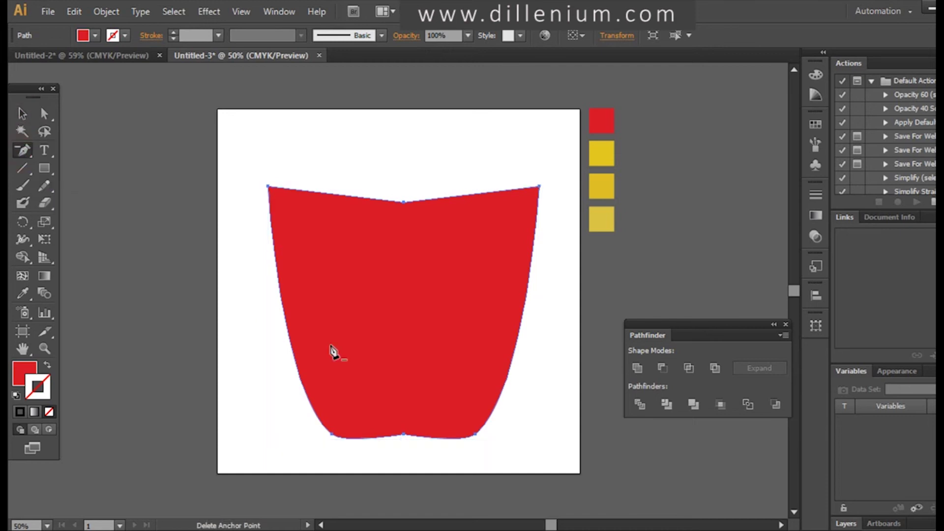
pyautogui.click(403, 436)
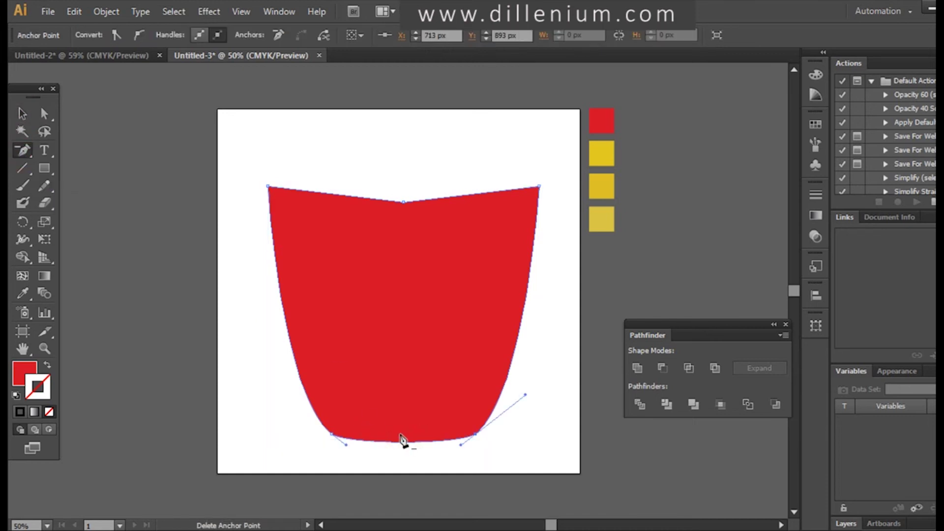
pyautogui.click(24, 113)
pyautogui.click(128, 250)
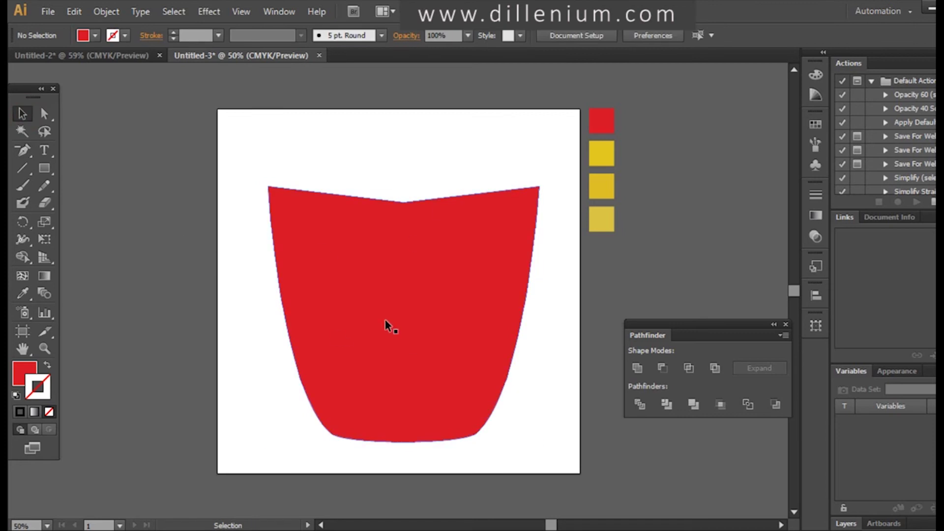
# - Draw a wide red ellipse over the middle of the body's top edge and centre the two shapes horizontally on each other
pyautogui.click(42, 170)
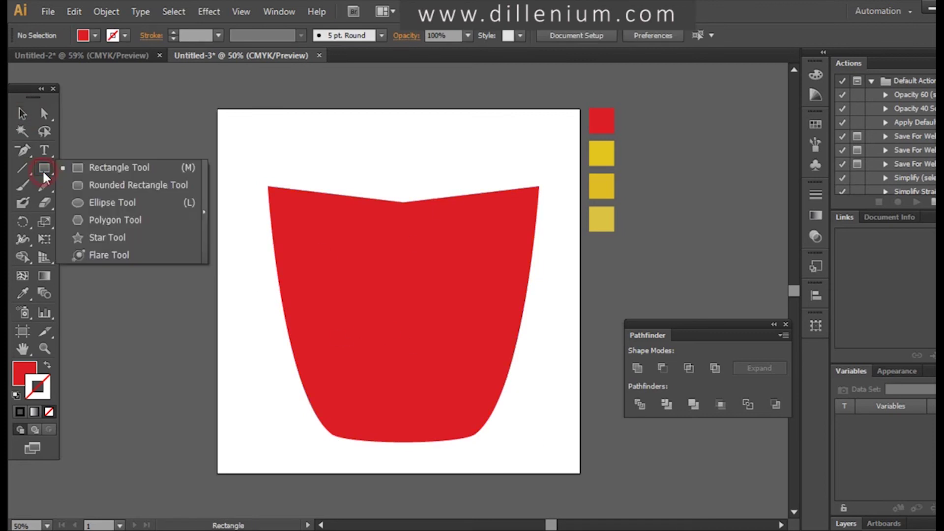
pyautogui.click(94, 205)
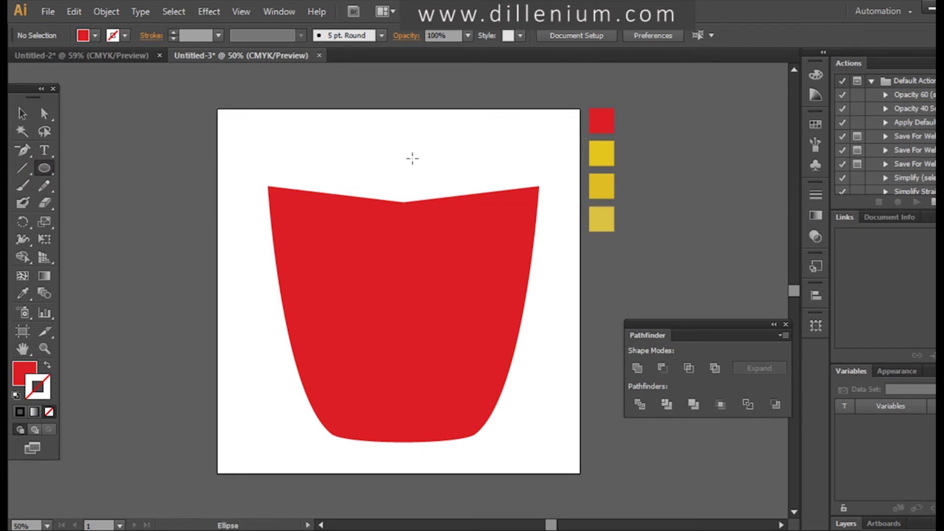
pyautogui.moveTo(317, 167); pyautogui.dragTo(493, 255)
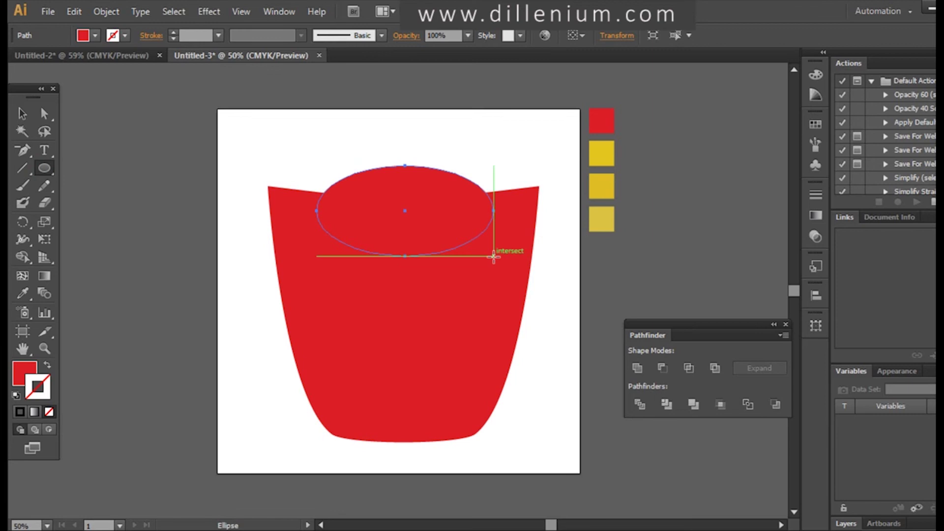
pyautogui.click(22, 114)
pyautogui.click(107, 196)
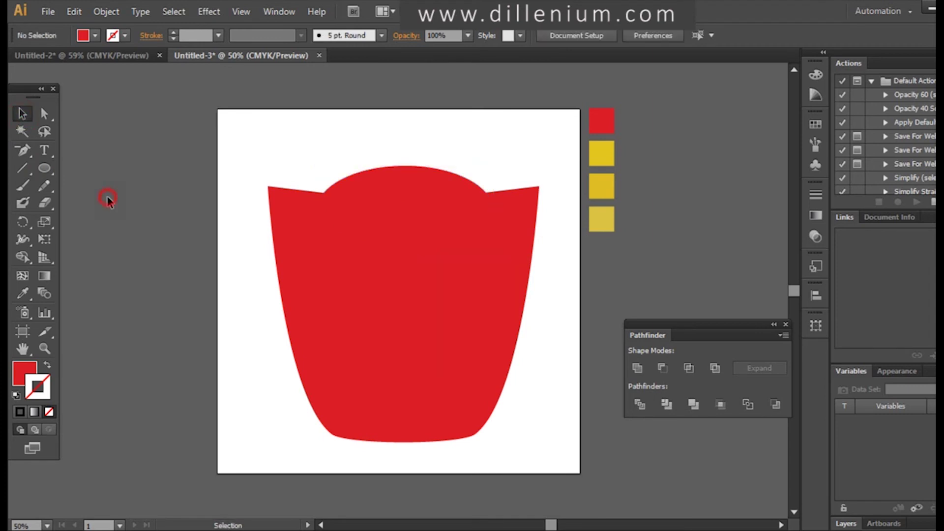
pyautogui.moveTo(315, 147); pyautogui.dragTo(476, 345)
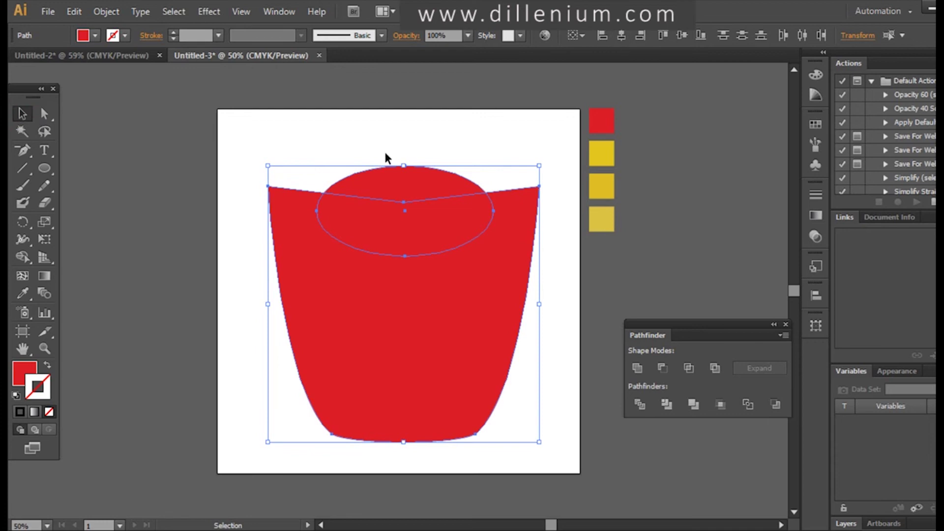
pyautogui.click(622, 38)
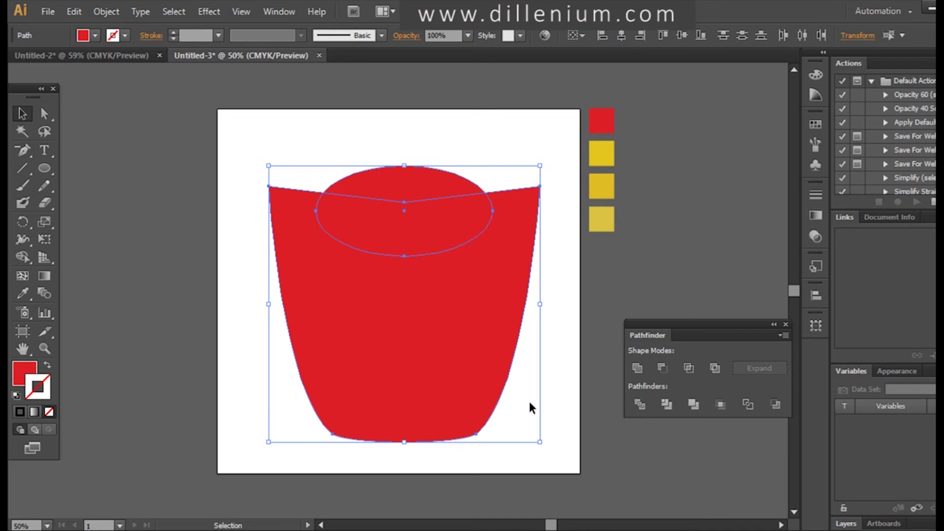
pyautogui.click(662, 369)
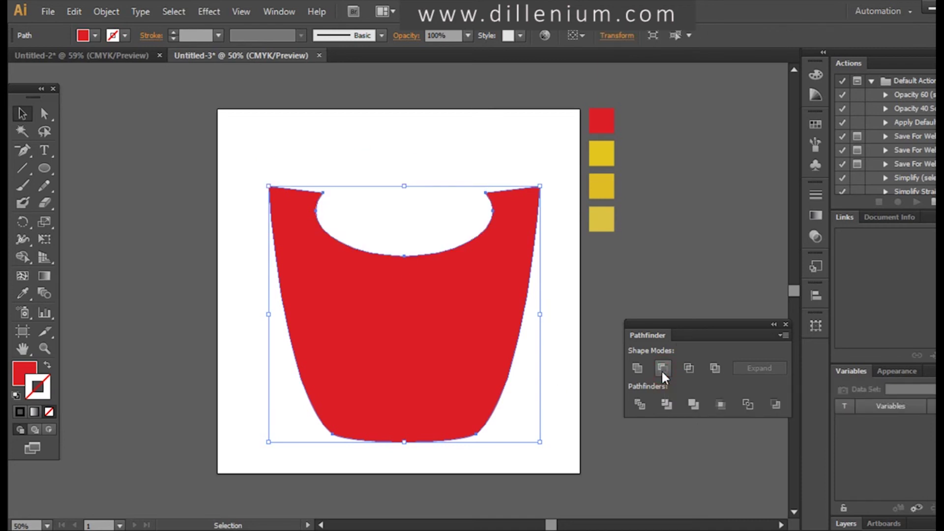
pyautogui.click(568, 380)
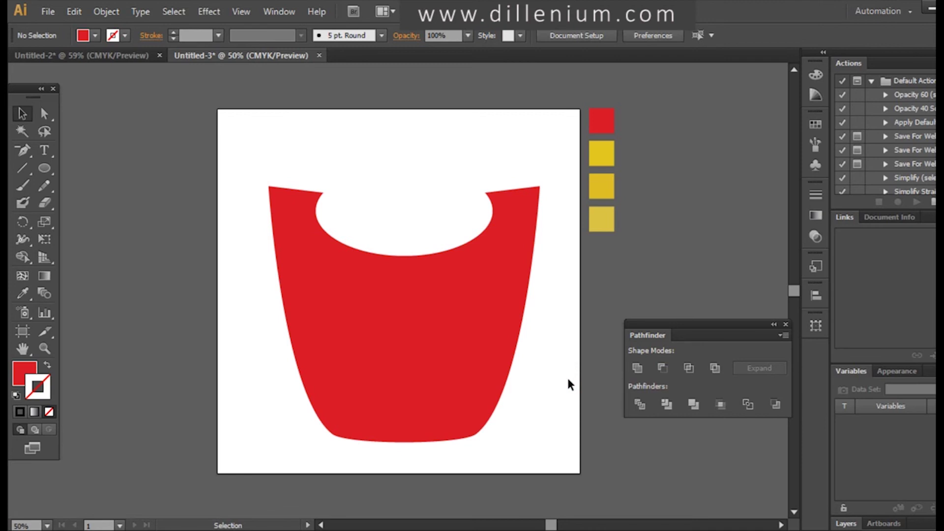
pyautogui.hotkey('ctrl', 'z')
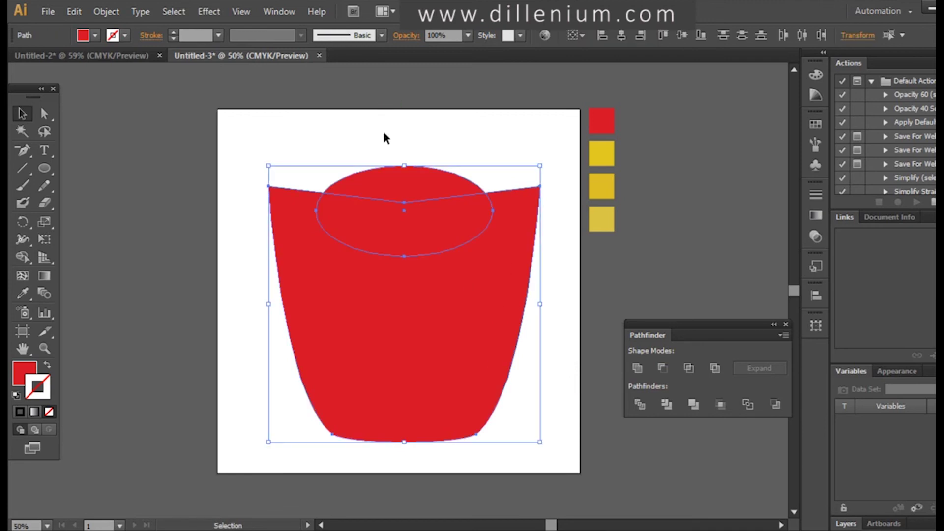
# - Move the ellipse slightly upward so that it overlaps less of the red body
pyautogui.click(383, 135)
pyautogui.click(390, 192)
pyautogui.moveTo(390, 191); pyautogui.dragTo(389, 188)
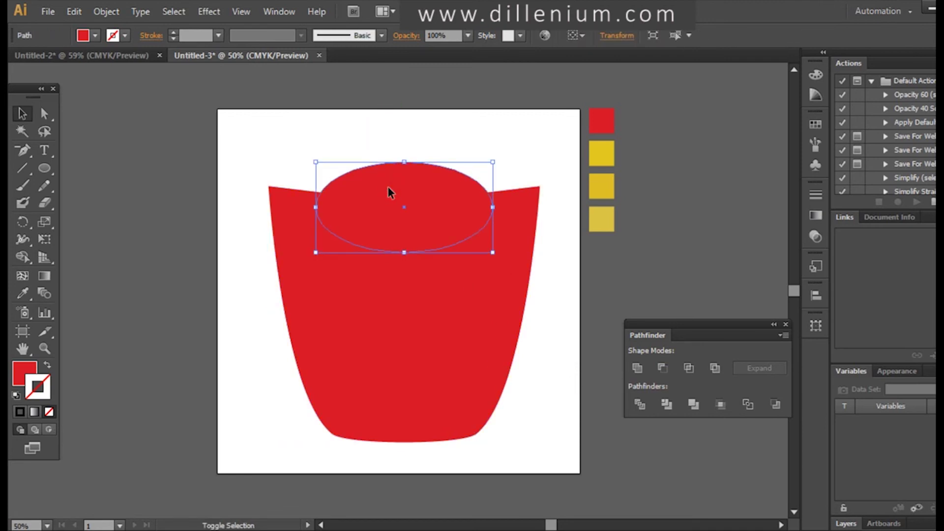
pyautogui.hotkey('shift', 'Up')
pyautogui.hotkey('shift', 'Up')
pyautogui.hotkey('shift', 'Up')
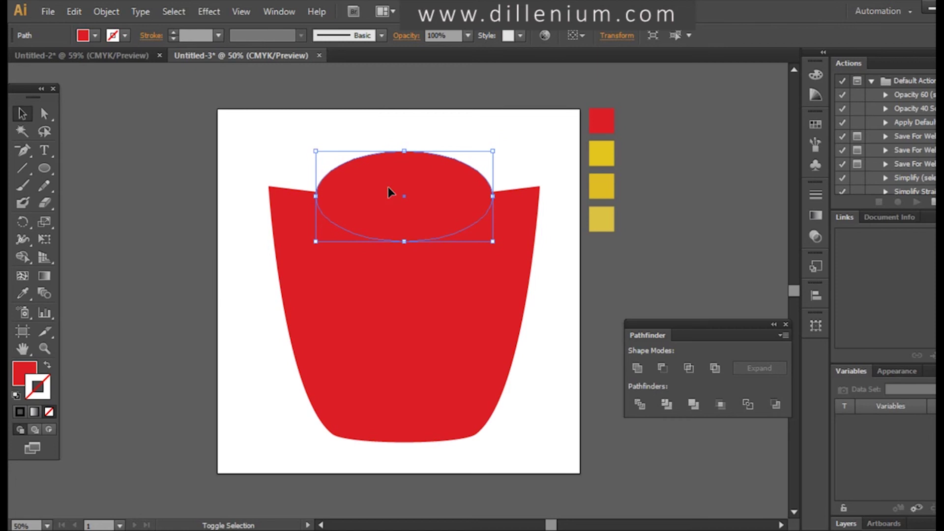
# - Cut the ellipse out of the red body with Pathfinder's Minus Front, and deselect the result
pyautogui.moveTo(295, 151); pyautogui.dragTo(401, 229)
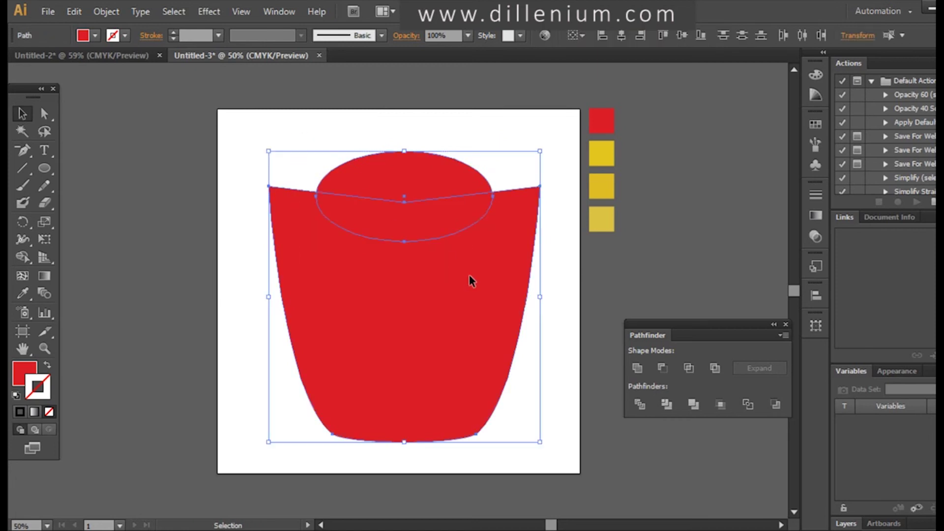
pyautogui.click(662, 370)
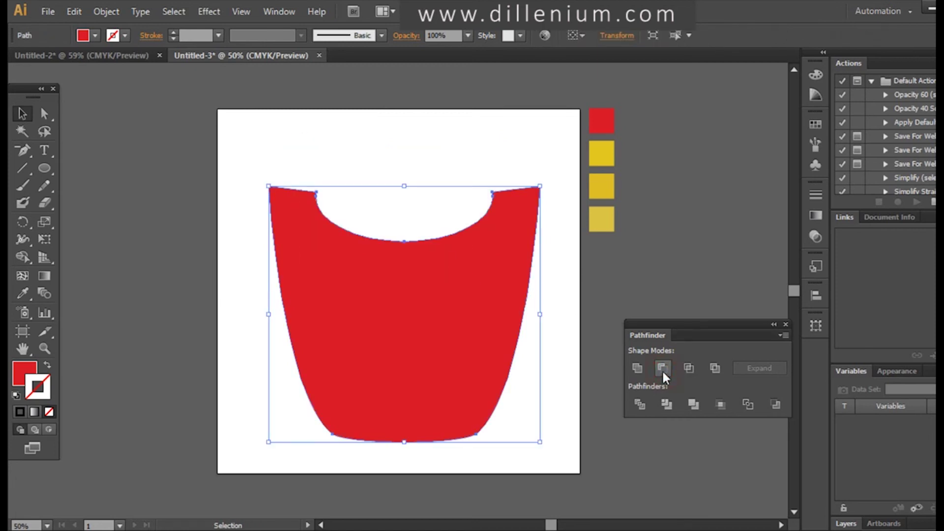
pyautogui.click(556, 389)
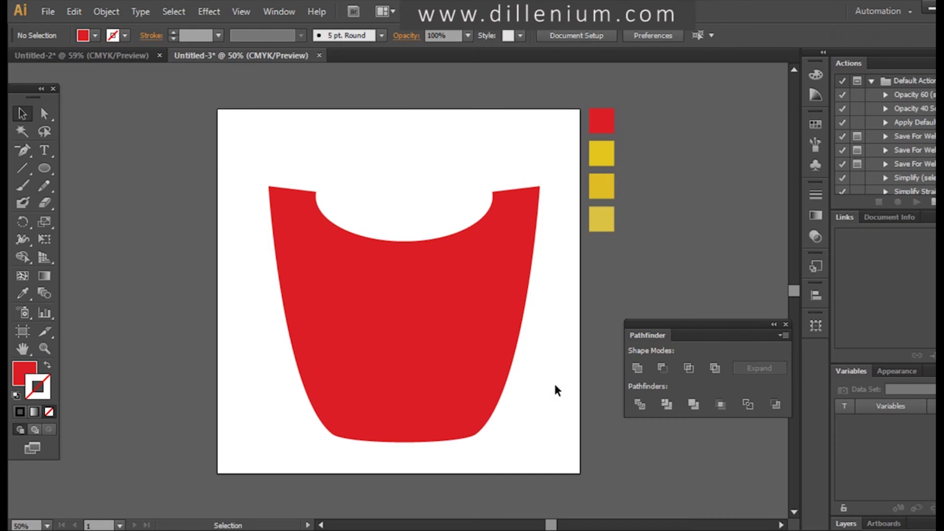
# - Make a copy of the notched red body and place it beside the original, mostly off the artboard's left side
pyautogui.click(463, 295)
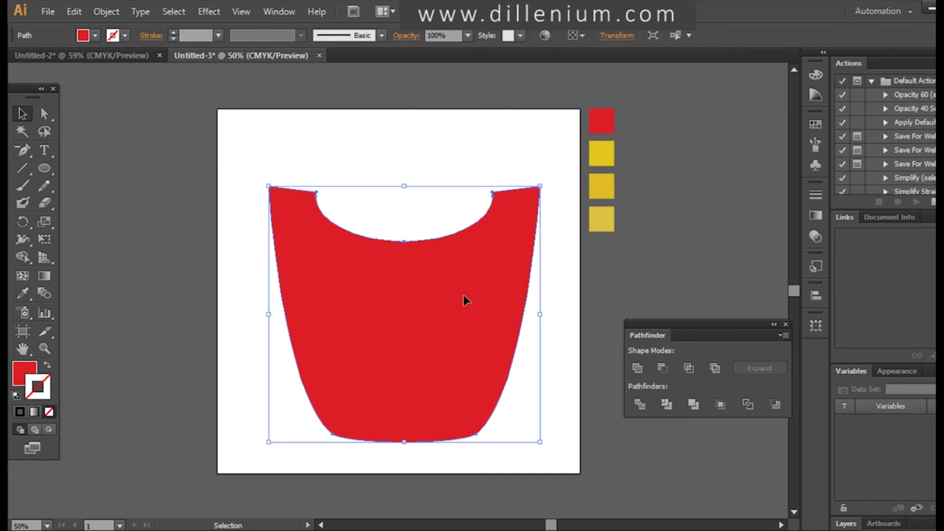
pyautogui.press('a')
pyautogui.press('v')
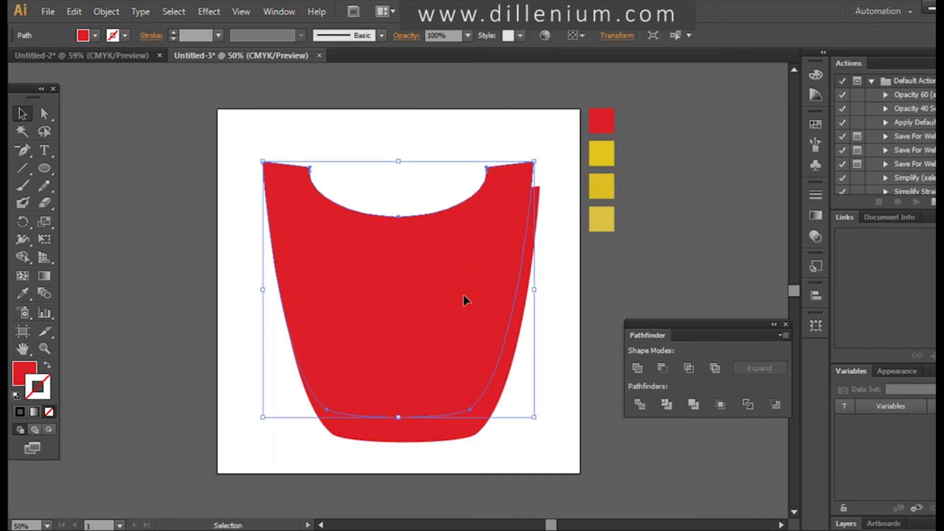
pyautogui.moveTo(449, 302); pyautogui.dragTo(241, 278)
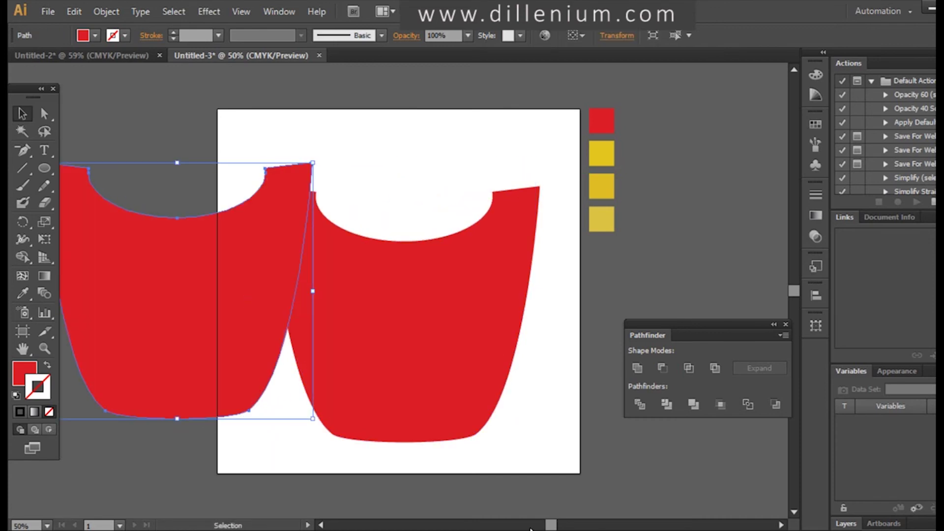
pyautogui.moveTo(551, 524); pyautogui.dragTo(541, 524)
pyautogui.moveTo(347, 311); pyautogui.dragTo(282, 316)
pyautogui.press('a')
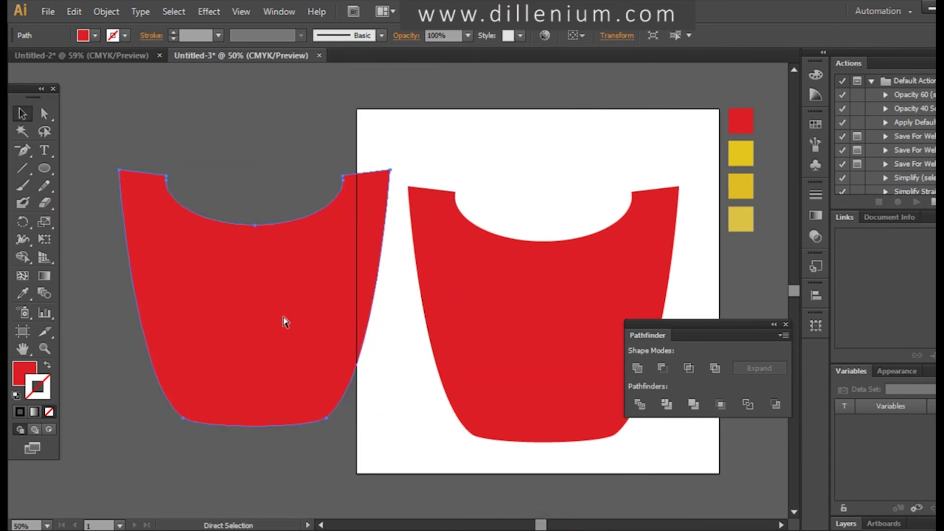
pyautogui.press('v')
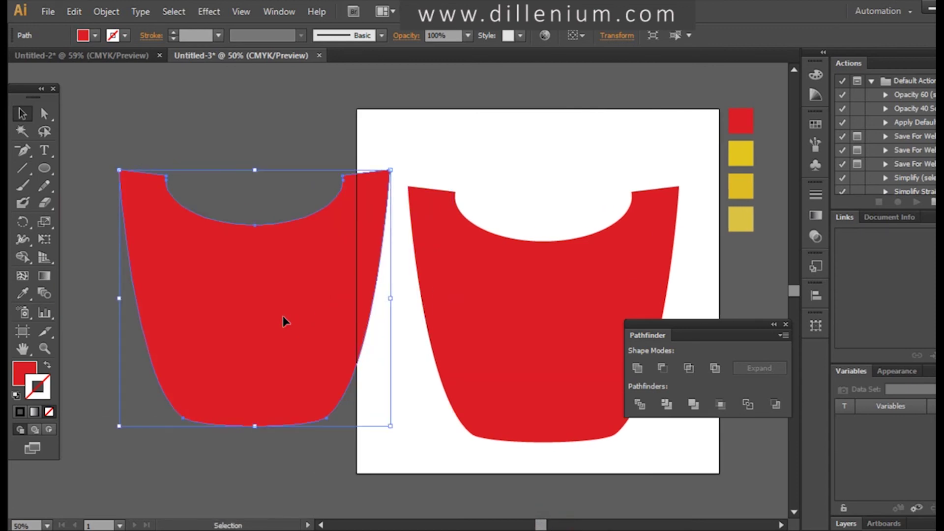
# - Duplicate the copied body slightly lower and subtract the duplicate with Minus Front, leaving only a thin strip along the top contour
pyautogui.press('shift')
pyautogui.hotkey('alt', 'shift', 'Down')
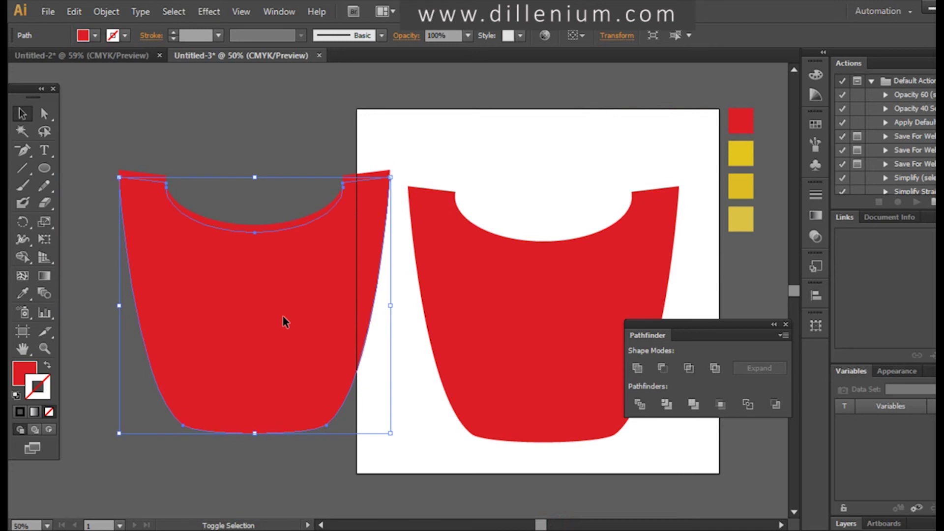
pyautogui.click(205, 127)
pyautogui.click(256, 276)
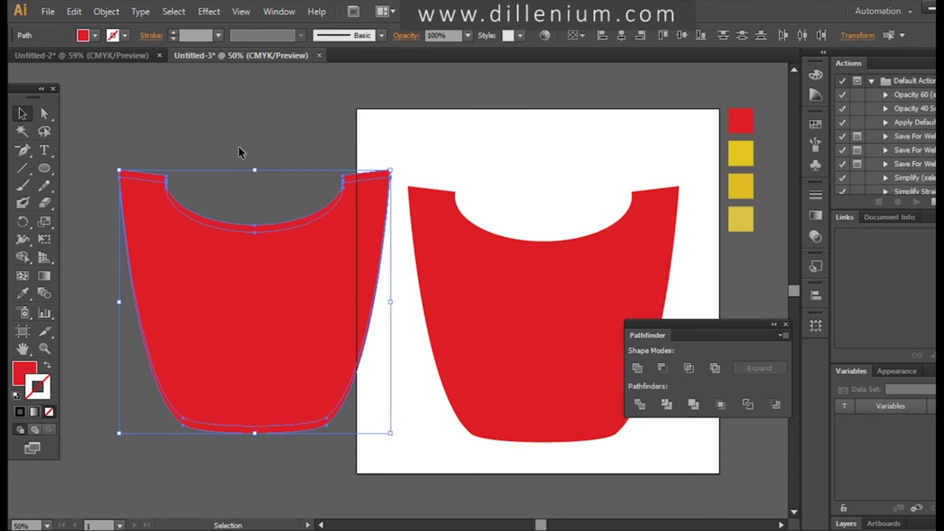
pyautogui.click(661, 367)
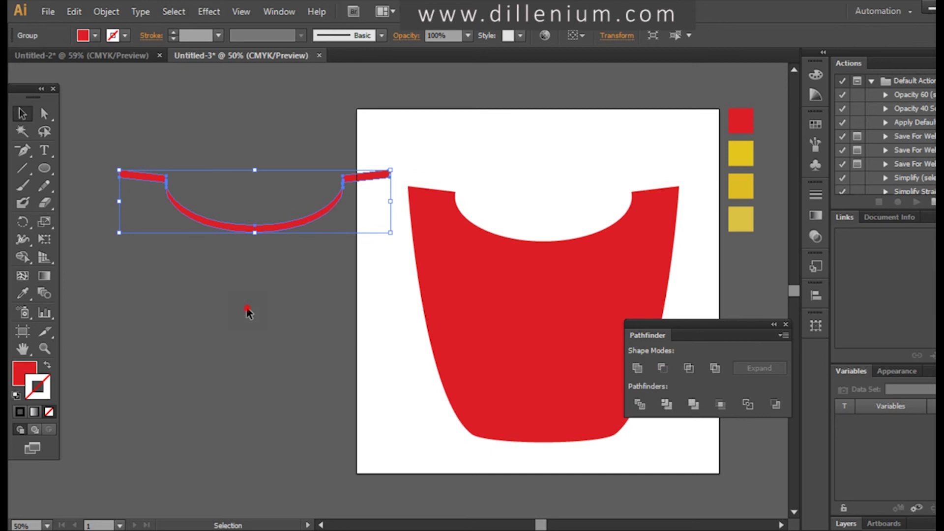
pyautogui.click(248, 310)
# - Place the strip along the red body's top edge and fill it with the colour of the uppermost yellow swatch square
pyautogui.moveTo(254, 227); pyautogui.dragTo(543, 238)
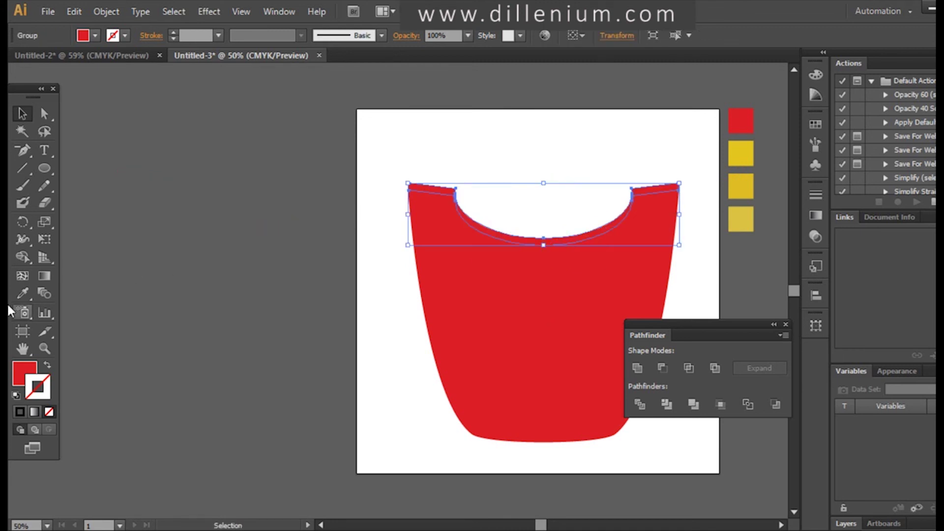
pyautogui.click(23, 293)
pyautogui.click(753, 155)
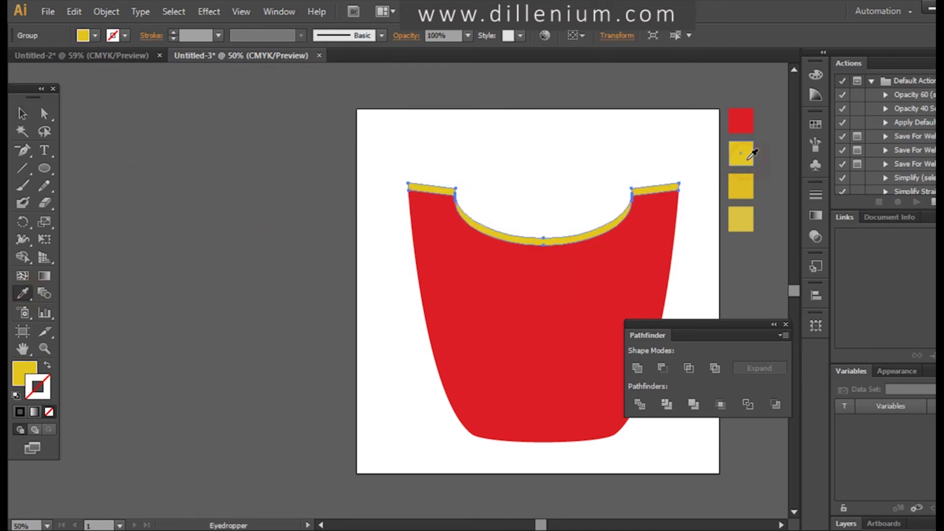
pyautogui.click(22, 114)
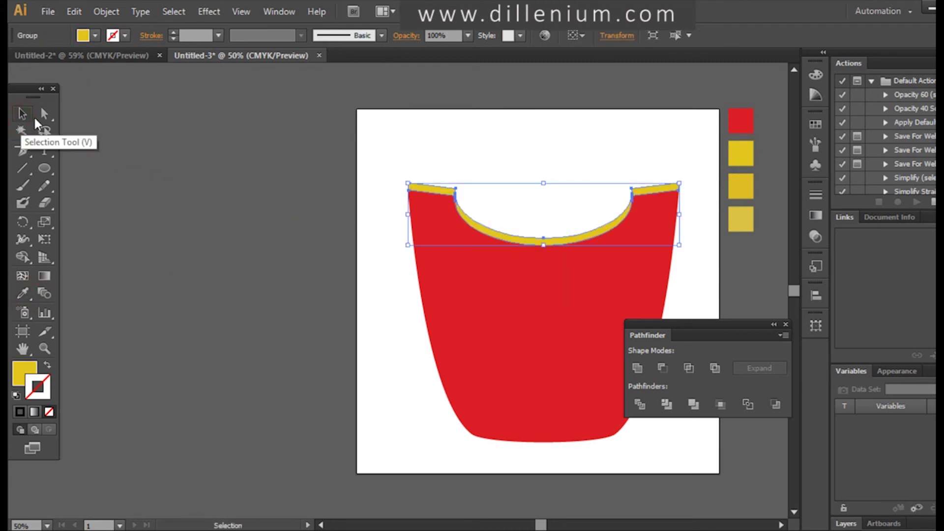
pyautogui.click(238, 246)
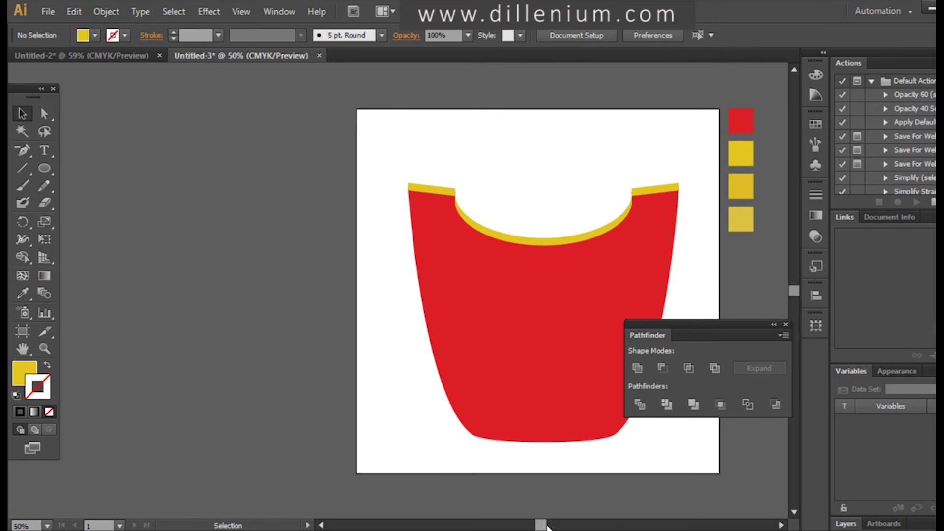
# - Draw a yellow square about 308 px wide beside the artboard's left edge
pyautogui.moveTo(540, 524); pyautogui.dragTo(548, 525)
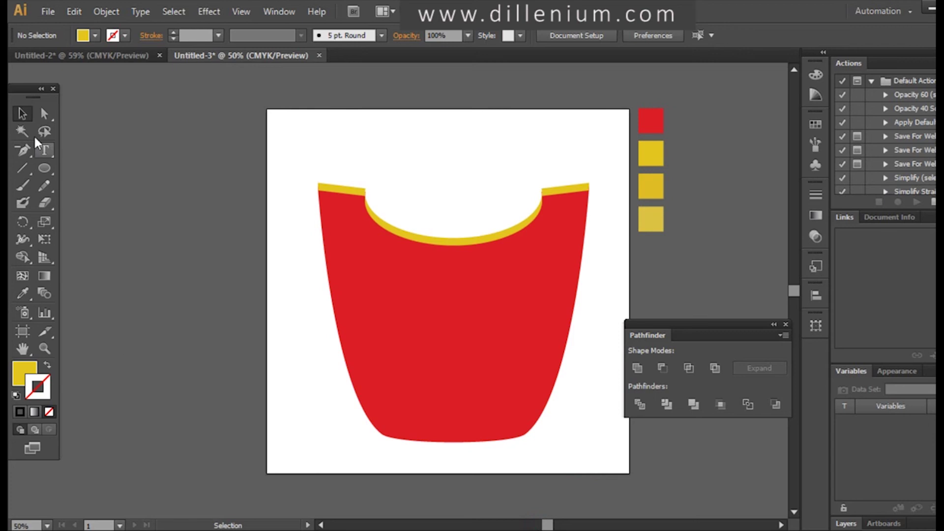
pyautogui.moveTo(44, 169); pyautogui.dragTo(258, 266)
pyautogui.click(19, 117)
pyautogui.click(201, 239)
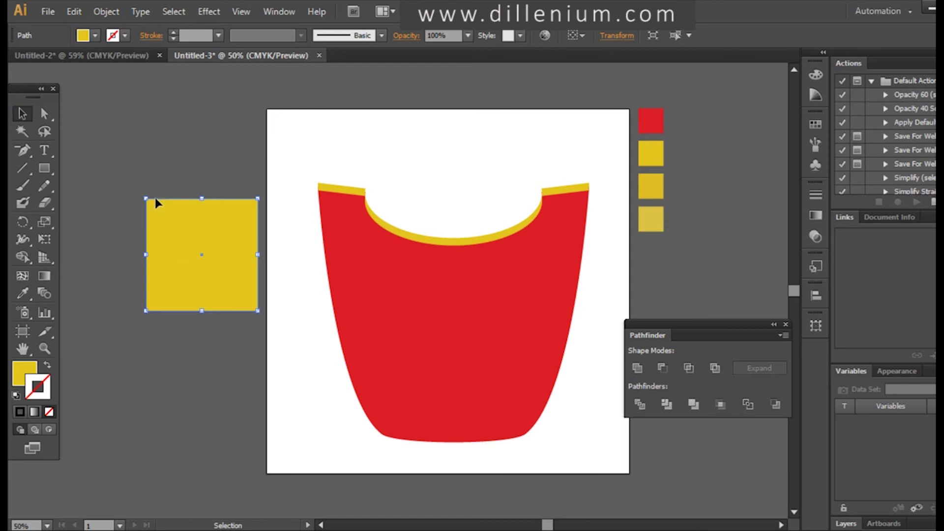
# - Convert all four corner anchor points of the yellow square to smooth points so it becomes a rounded shape
pyautogui.press('a')
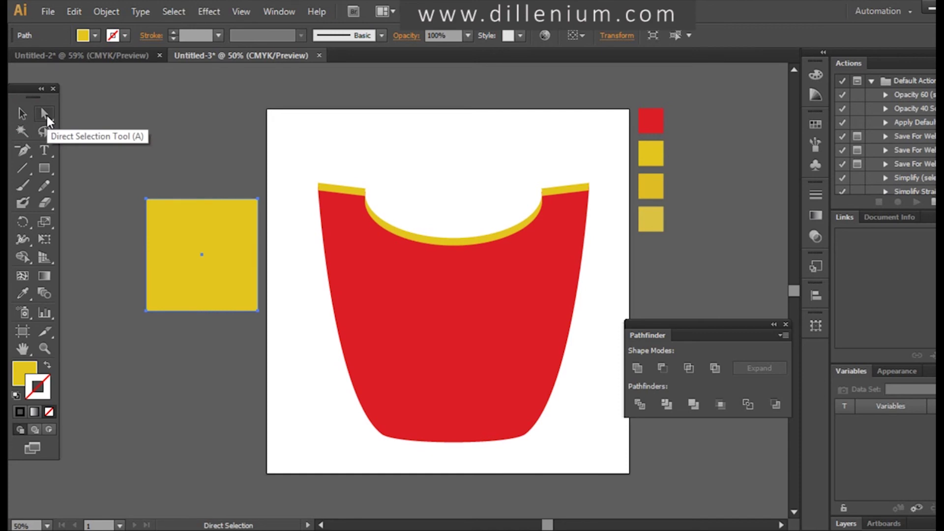
pyautogui.click(147, 201)
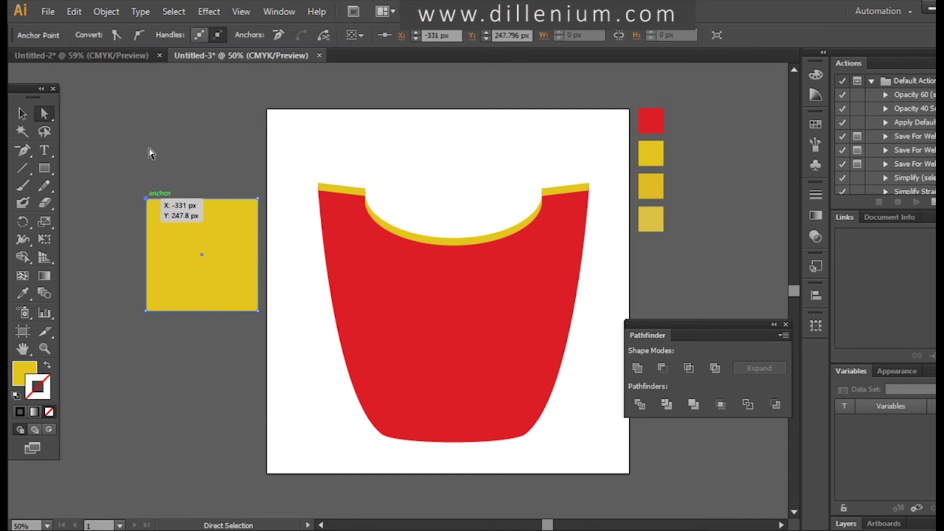
pyautogui.click(138, 35)
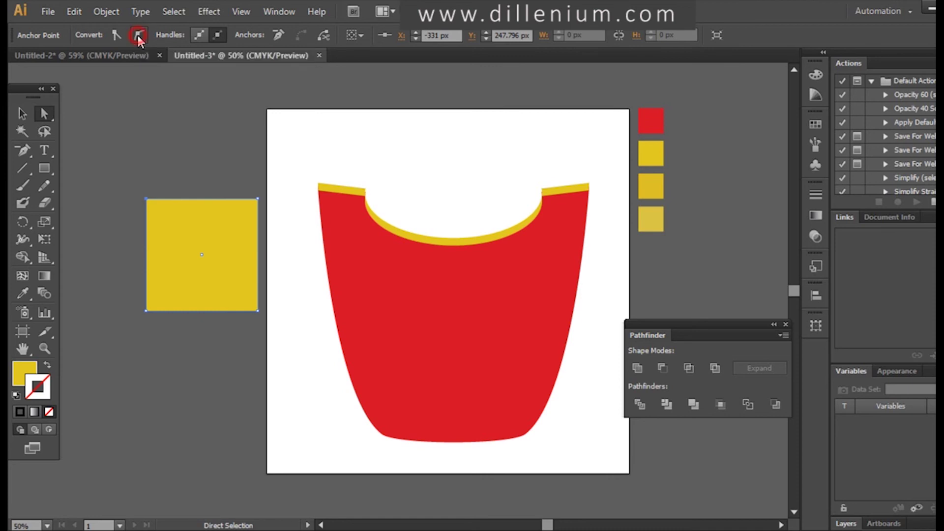
pyautogui.click(257, 199)
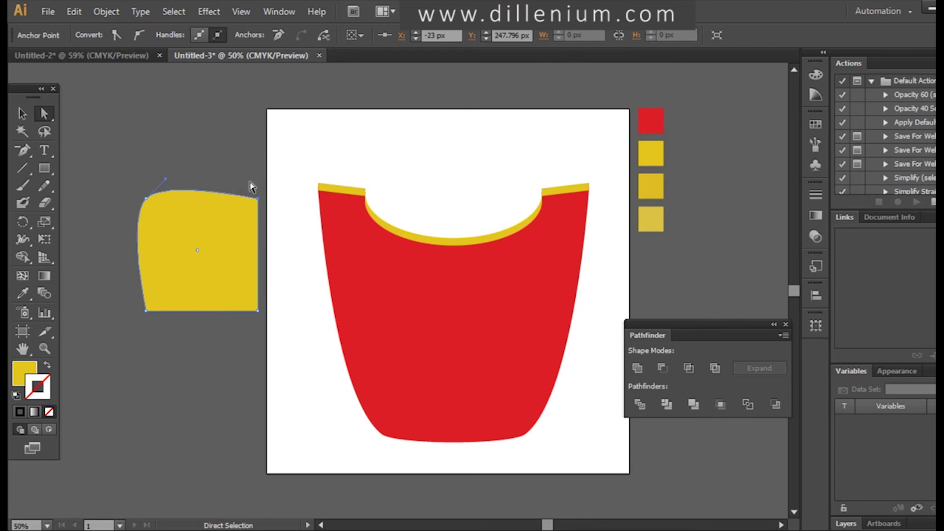
pyautogui.click(136, 34)
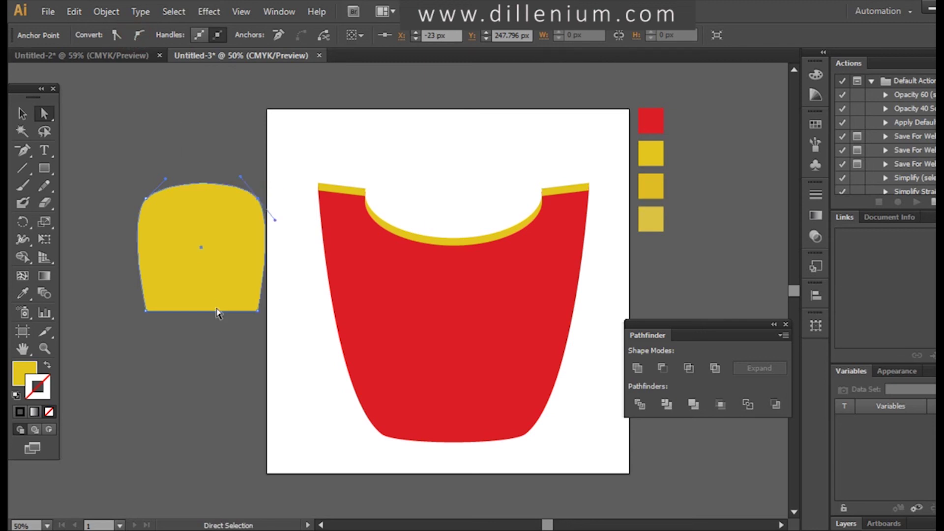
pyautogui.click(146, 310)
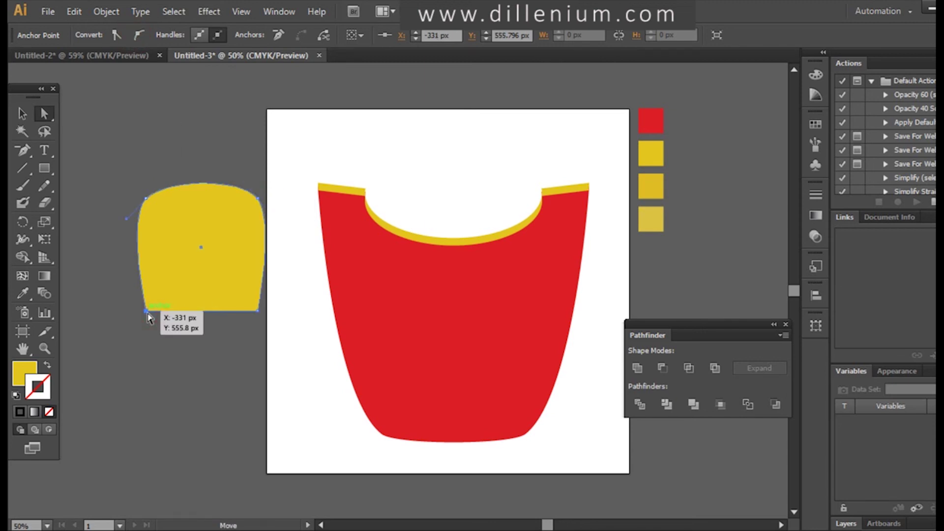
pyautogui.click(140, 35)
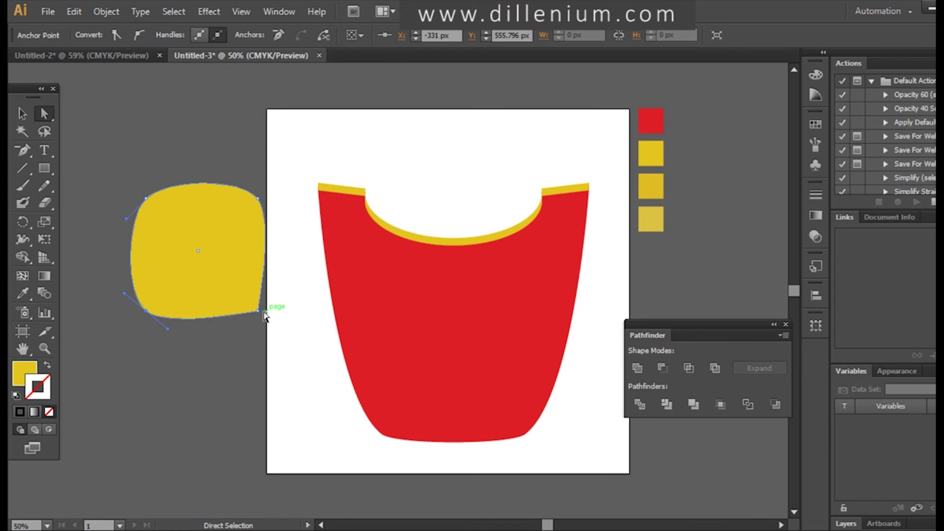
pyautogui.click(258, 310)
pyautogui.click(139, 36)
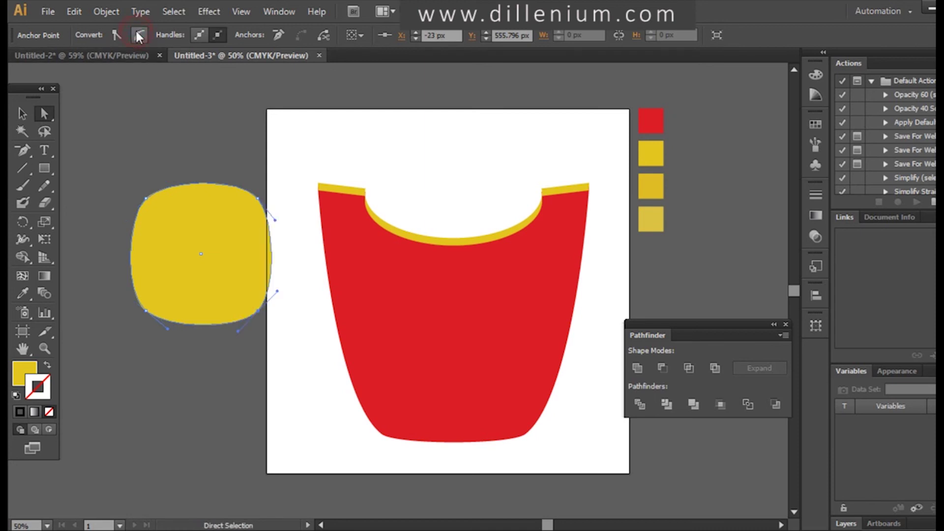
pyautogui.click(22, 113)
pyautogui.click(87, 176)
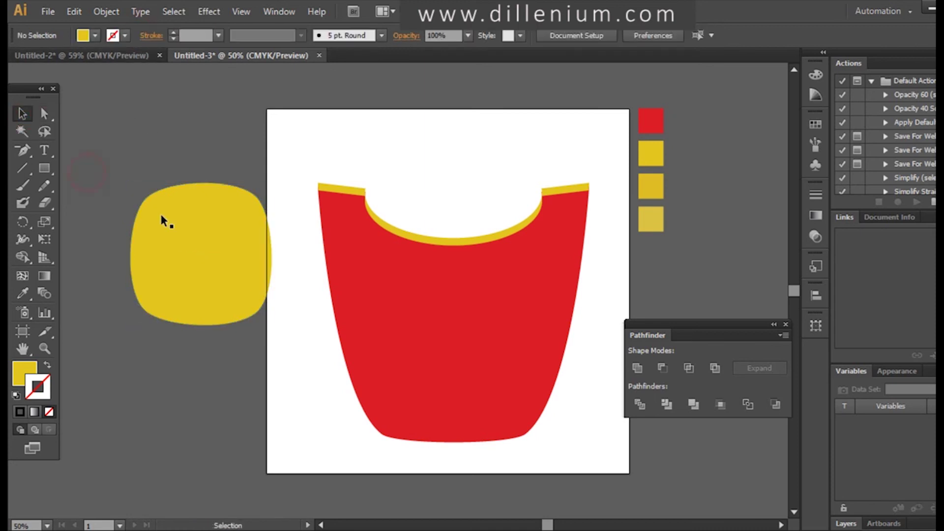
# - Place the rounded yellow shape in the middle of the red body and fill it with light grey C=0 M=0 Y=0 K=5
pyautogui.moveTo(178, 235); pyautogui.dragTo(431, 314)
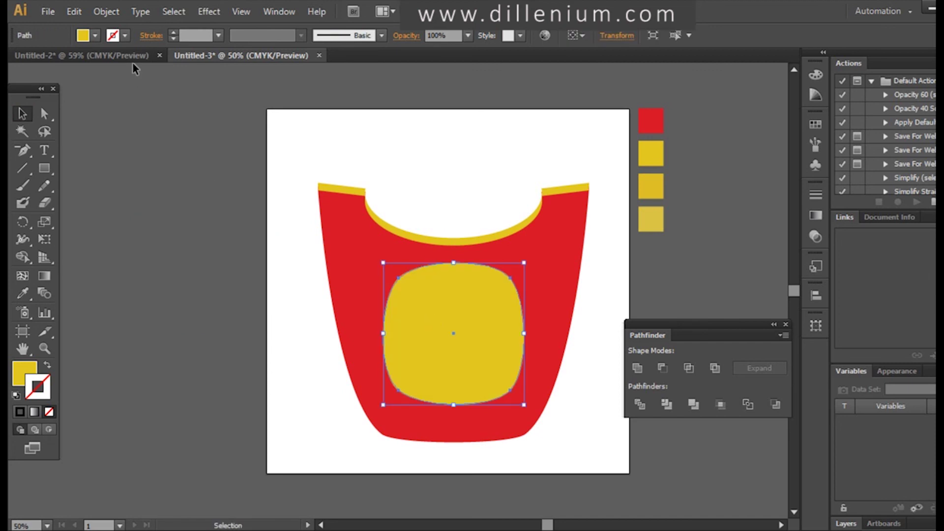
pyautogui.click(95, 35)
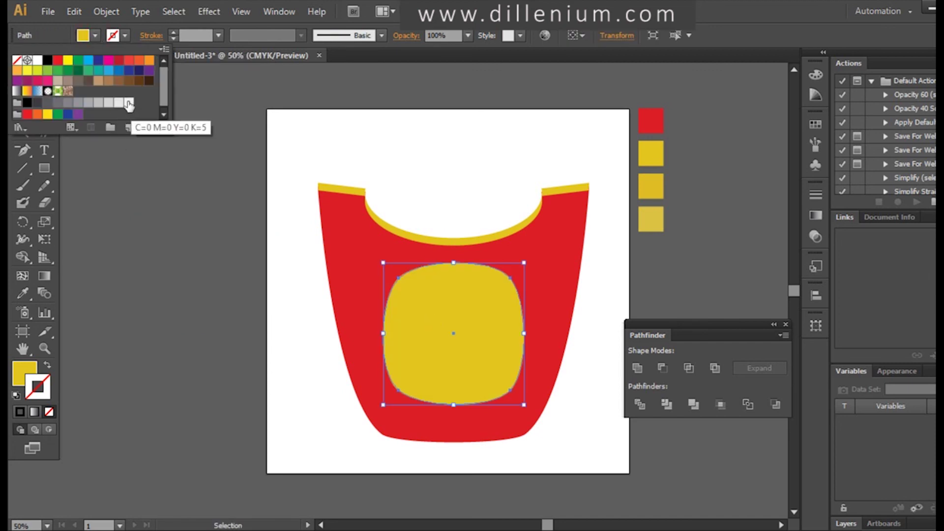
pyautogui.click(129, 102)
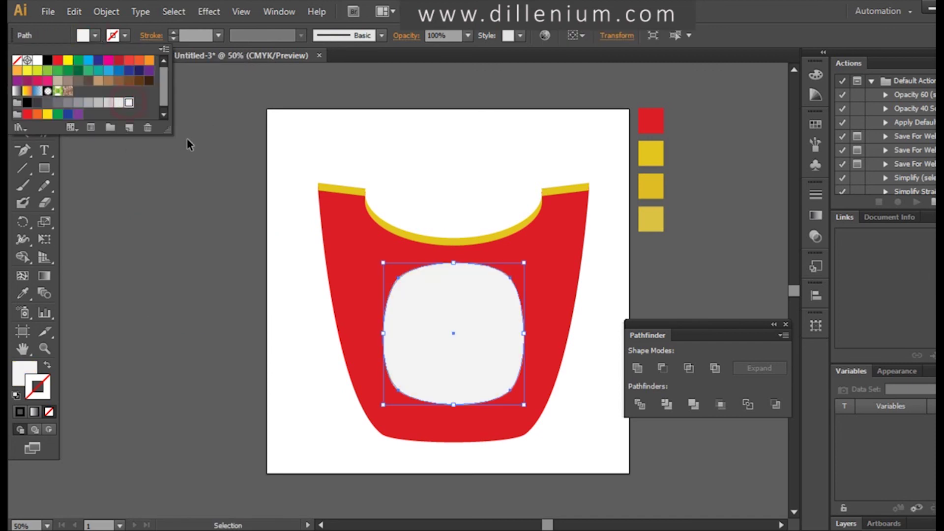
# - Scale the light grey rounded shape down proportionally and reposition it at the centre of the red body
pyautogui.click(455, 264)
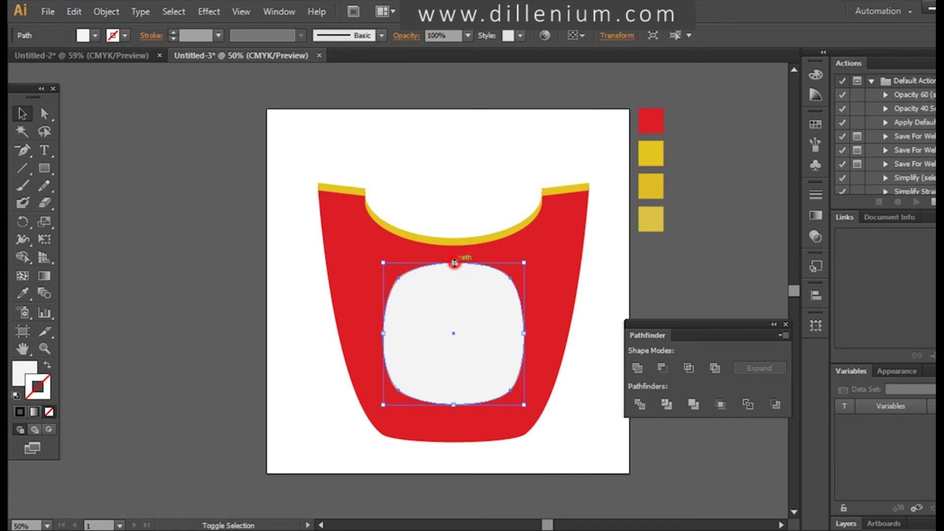
pyautogui.moveTo(454, 263); pyautogui.dragTo(454, 294)
pyautogui.moveTo(454, 350); pyautogui.dragTo(455, 331)
pyautogui.click(132, 355)
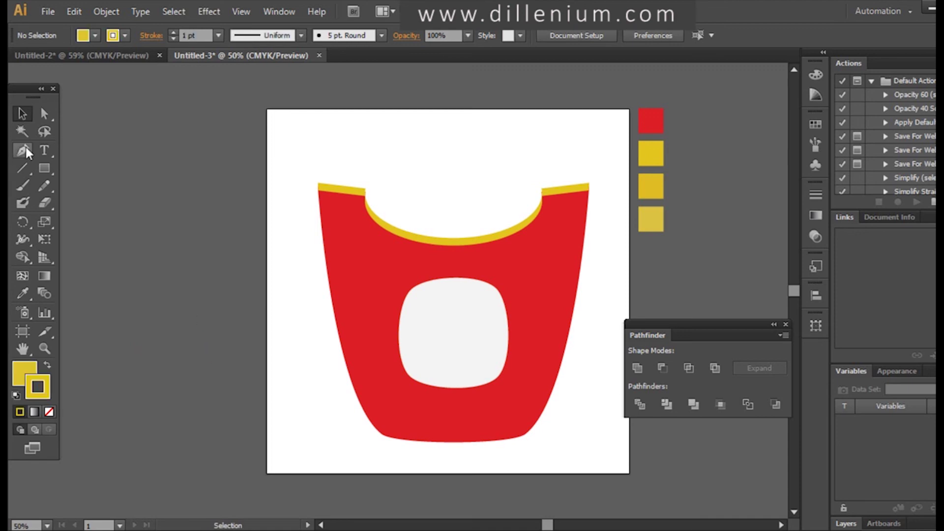
# - Draw a tall, narrow rectangle about 56 px wide and 591 px high beside the artboard's left edge
pyautogui.click(46, 166)
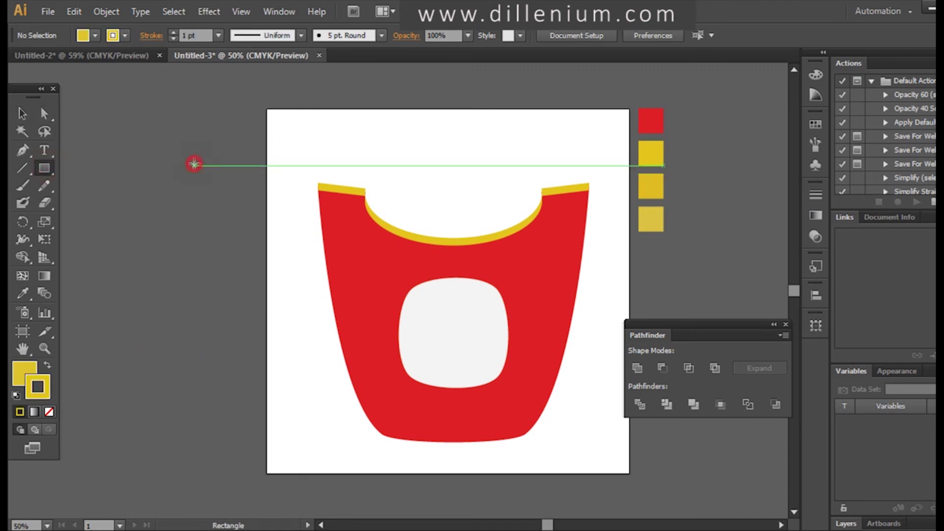
pyautogui.moveTo(194, 165); pyautogui.dragTo(214, 382)
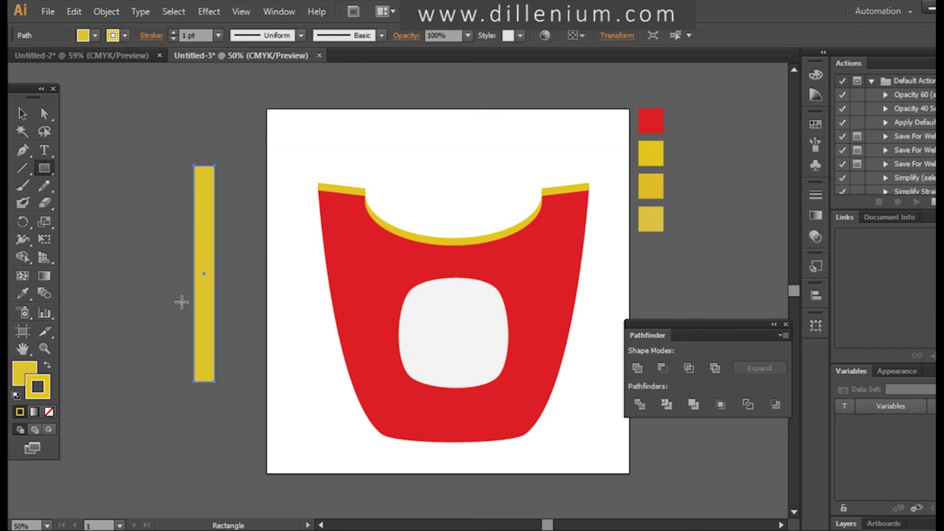
pyautogui.click(89, 38)
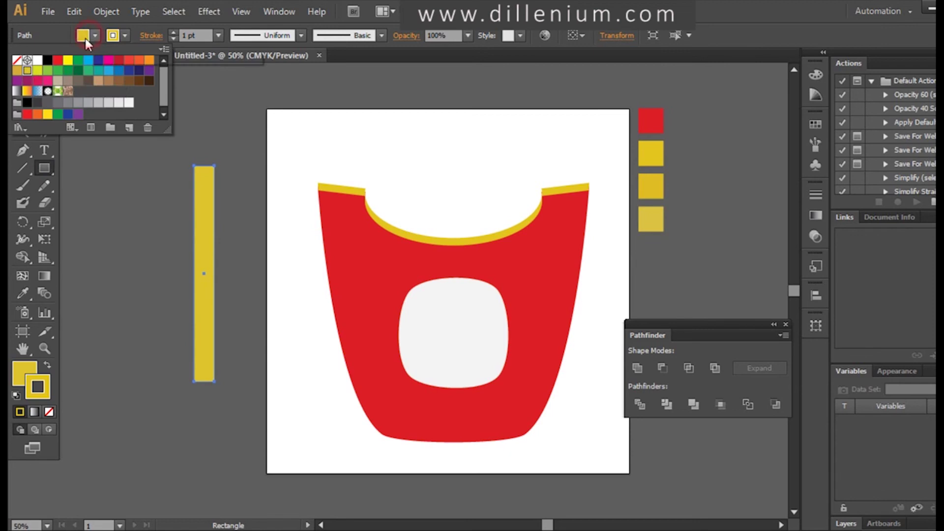
pyautogui.doubleClick(28, 75)
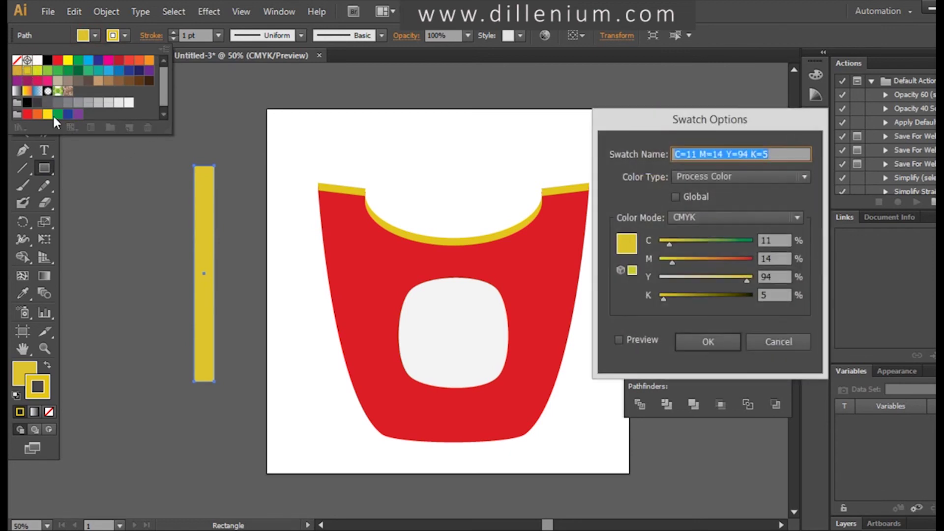
pyautogui.press('Escape')
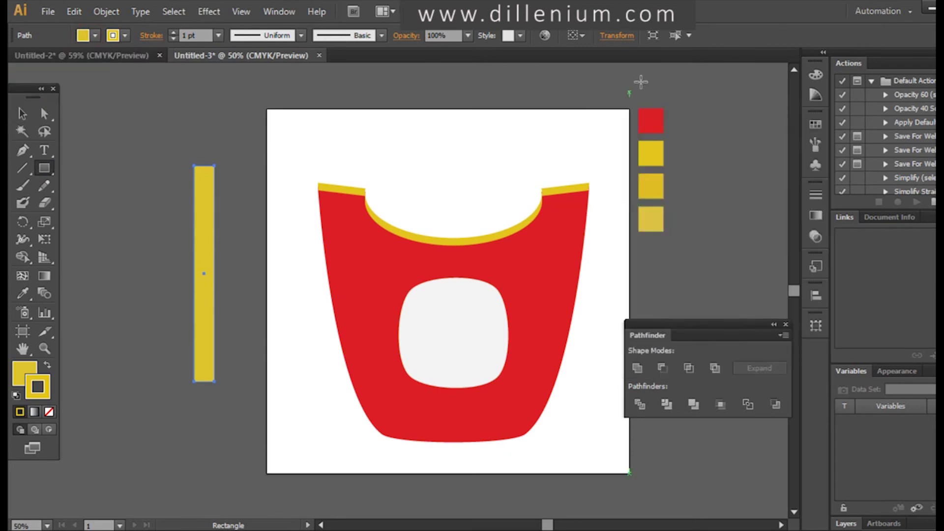
# - Fill the tall rectangle with the bright yellow swatch from the bright colour group and remove its stroke
pyautogui.click(96, 36)
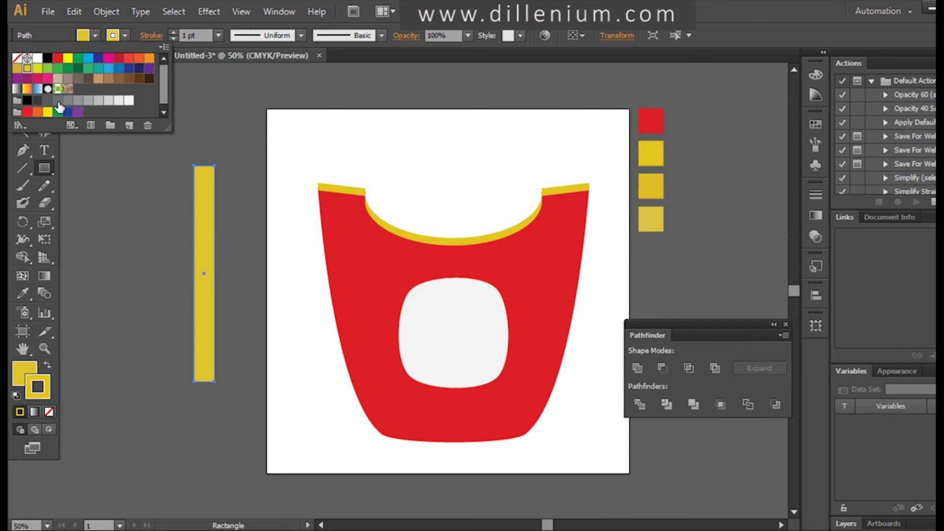
pyautogui.click(46, 113)
pyautogui.click(129, 342)
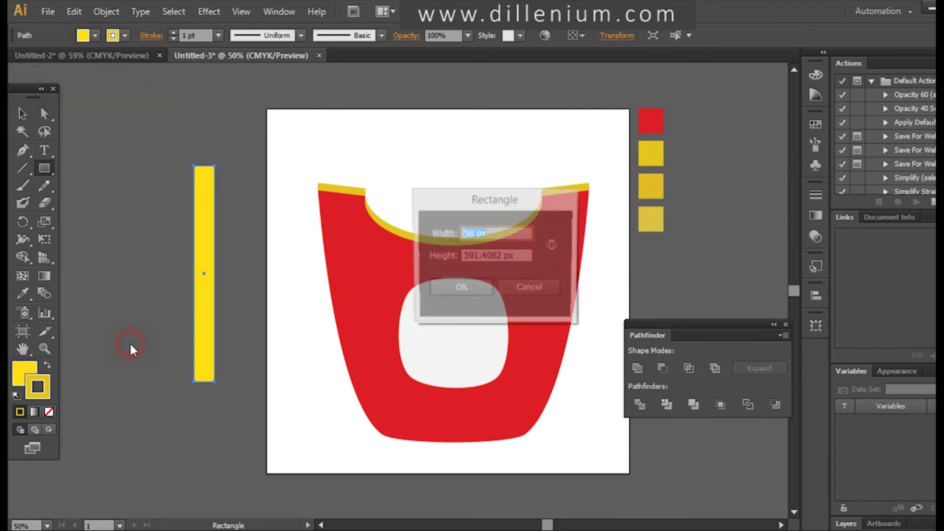
pyautogui.click(530, 289)
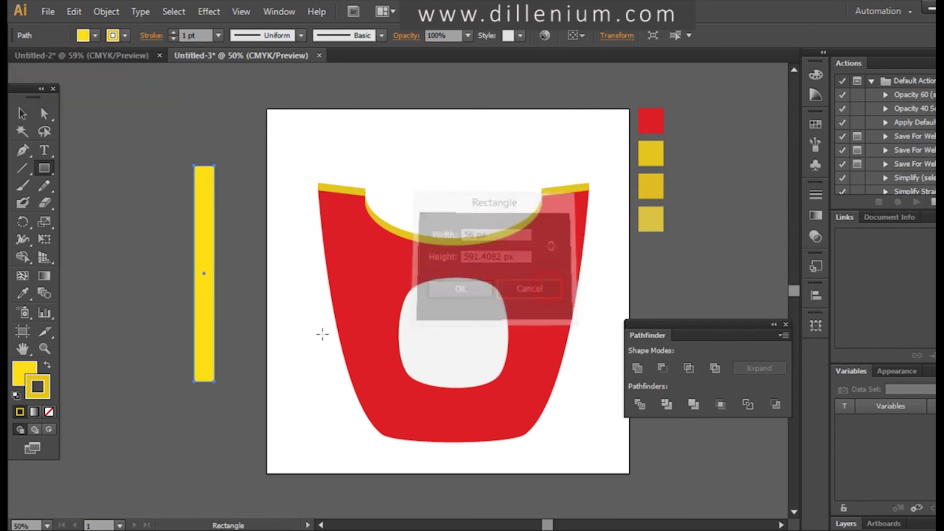
pyautogui.click(49, 412)
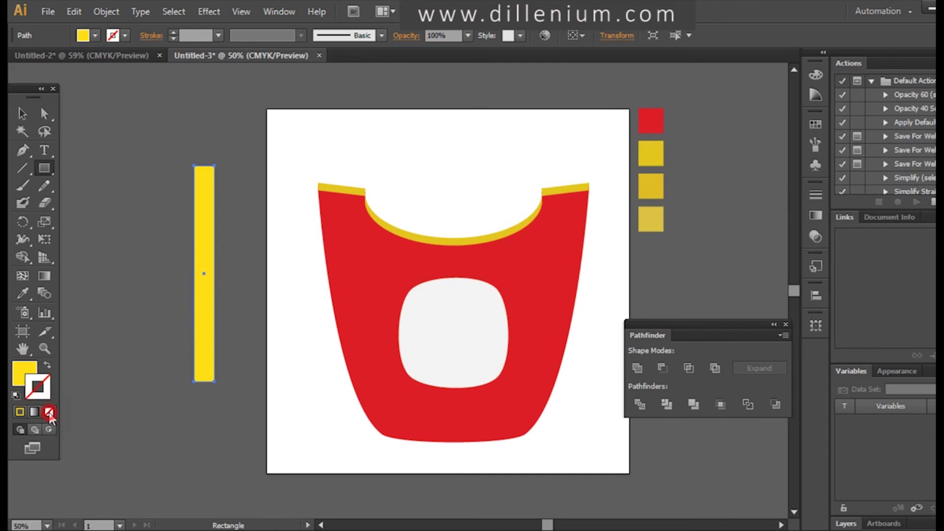
pyautogui.click(22, 113)
pyautogui.click(78, 174)
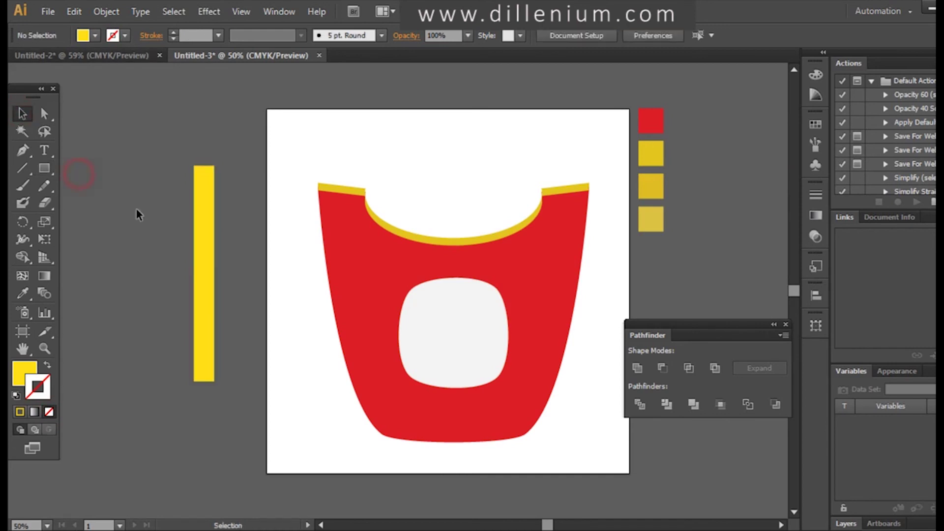
# - Draw a closed, slanted side face about 44 px wide along the tall yellow rectangle's right edge with the Pen tool
pyautogui.click(22, 150)
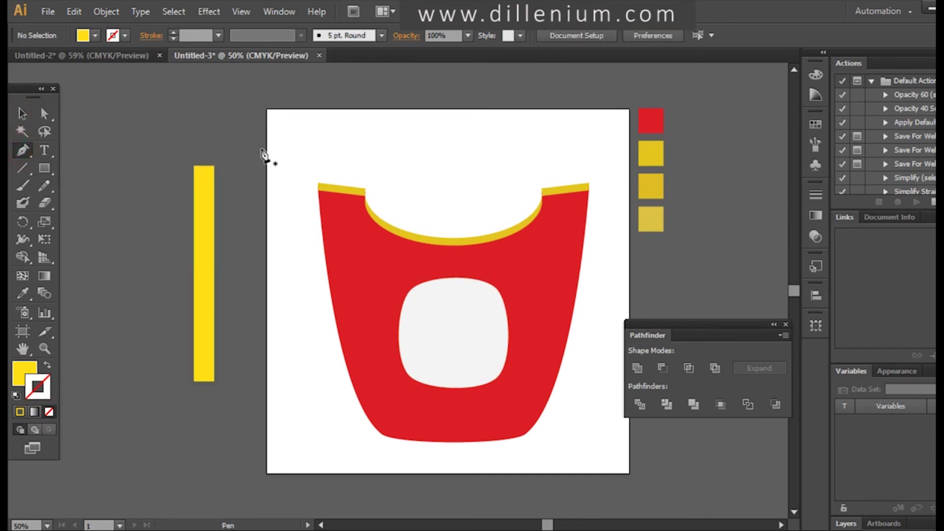
pyautogui.click(215, 167)
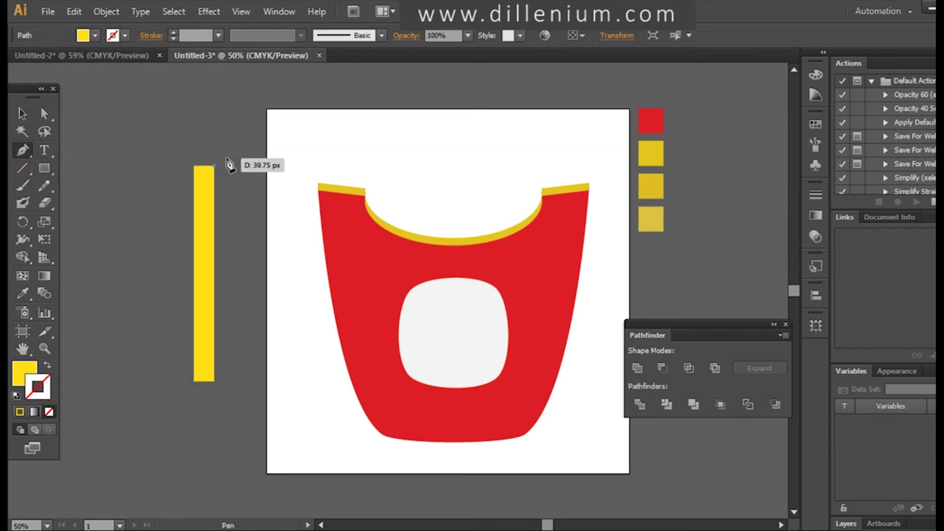
pyautogui.keyDown('shift'); pyautogui.click(226, 156); pyautogui.keyUp('shift')
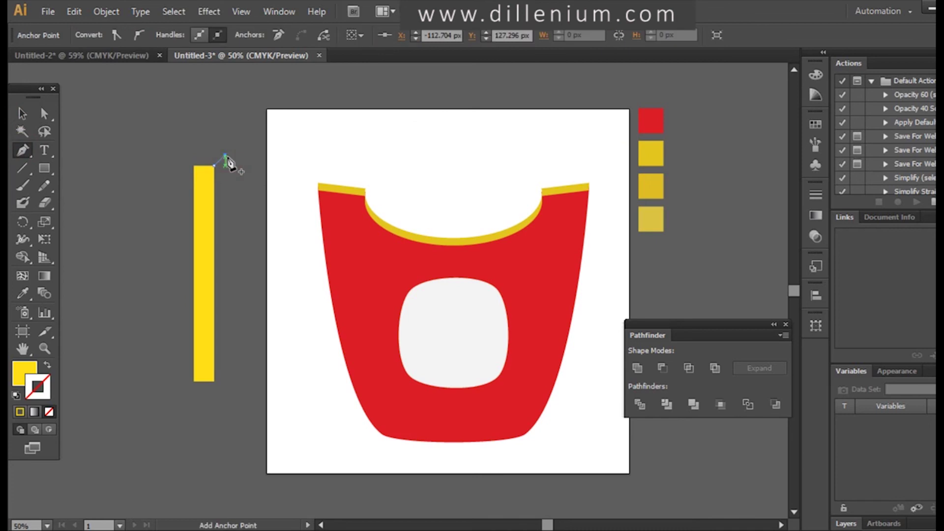
pyautogui.hotkey('ctrl', 'z')
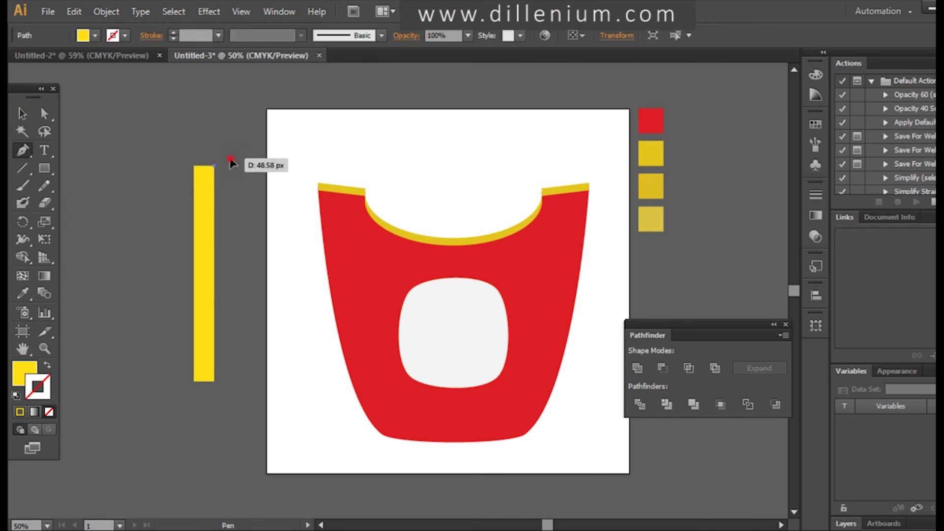
pyautogui.click(230, 159)
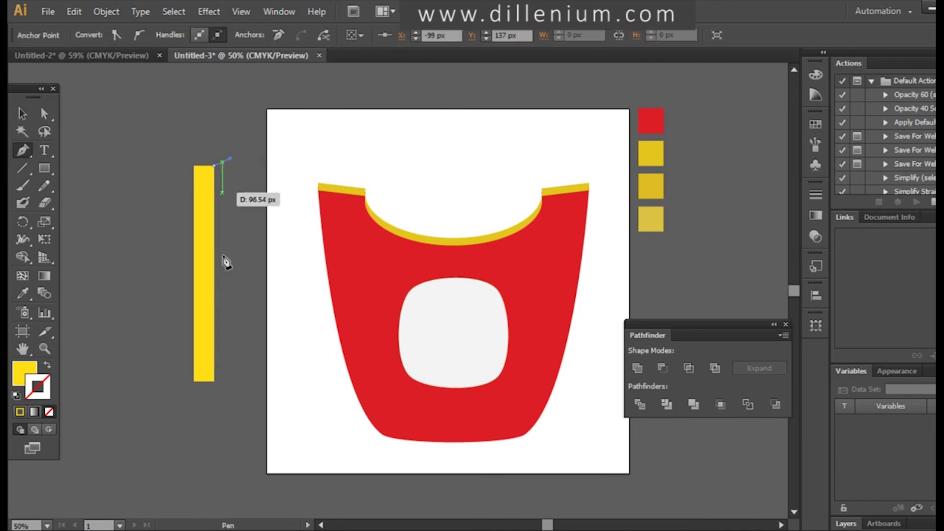
pyautogui.click(230, 373)
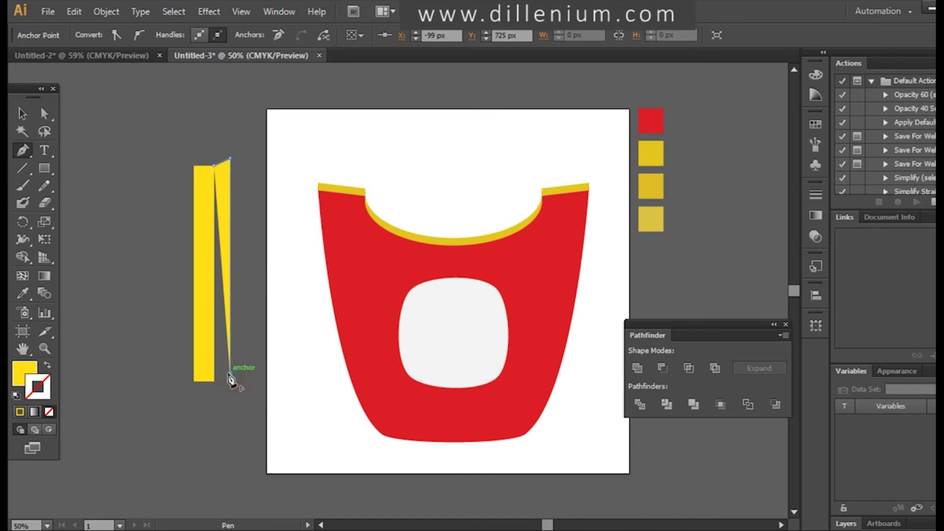
pyautogui.click(214, 381)
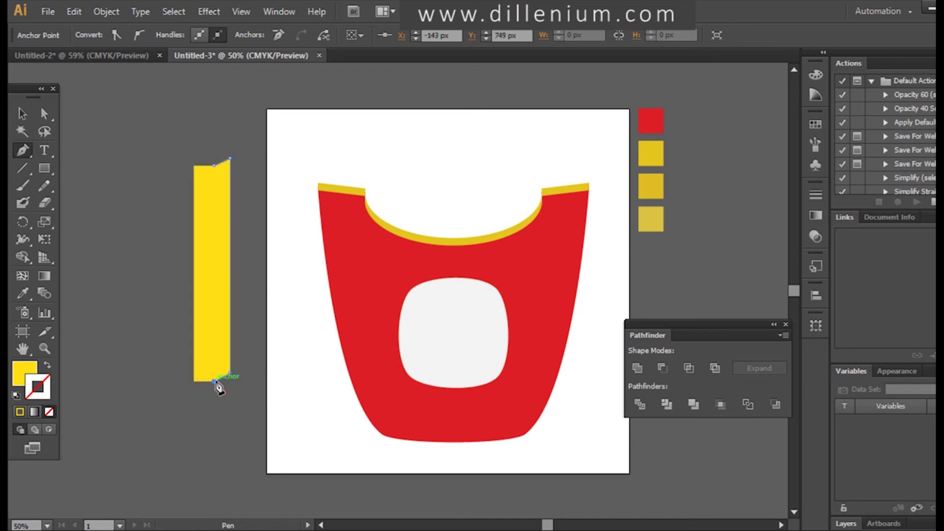
pyautogui.click(215, 166)
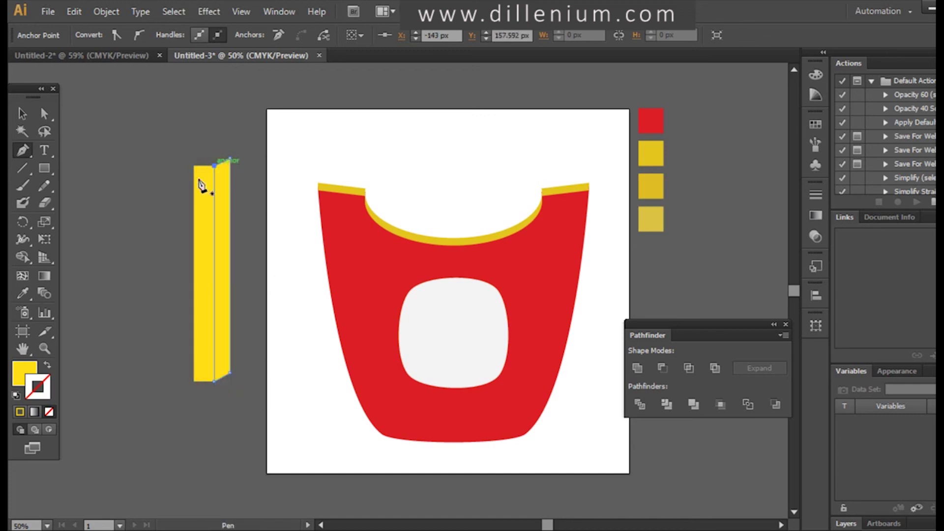
# - Fill the slanted side face with the darker yellow sampled from the middle of the three yellow swatch squares
pyautogui.click(22, 293)
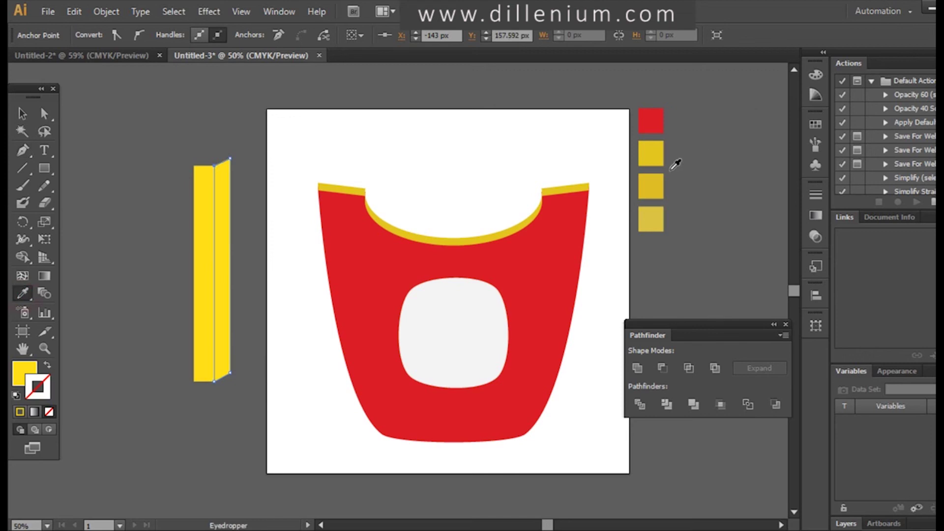
pyautogui.click(654, 186)
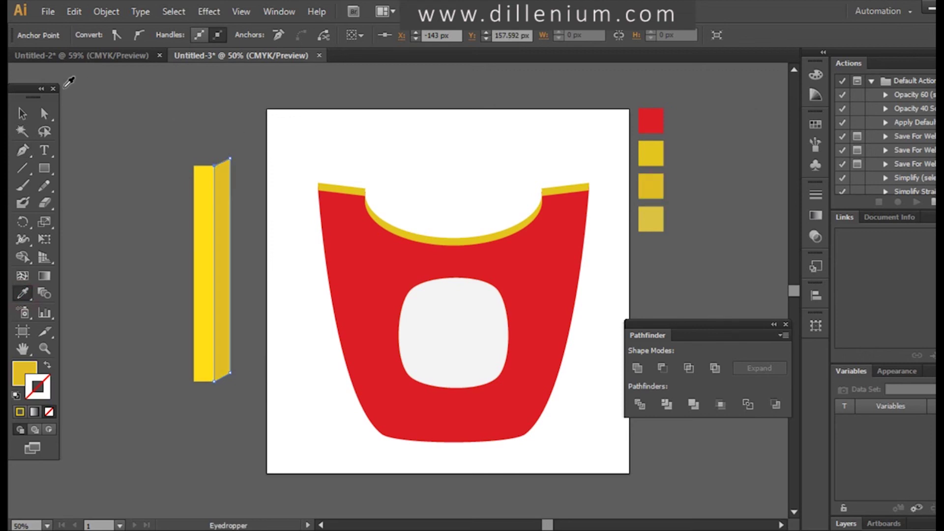
pyautogui.click(22, 113)
pyautogui.click(151, 234)
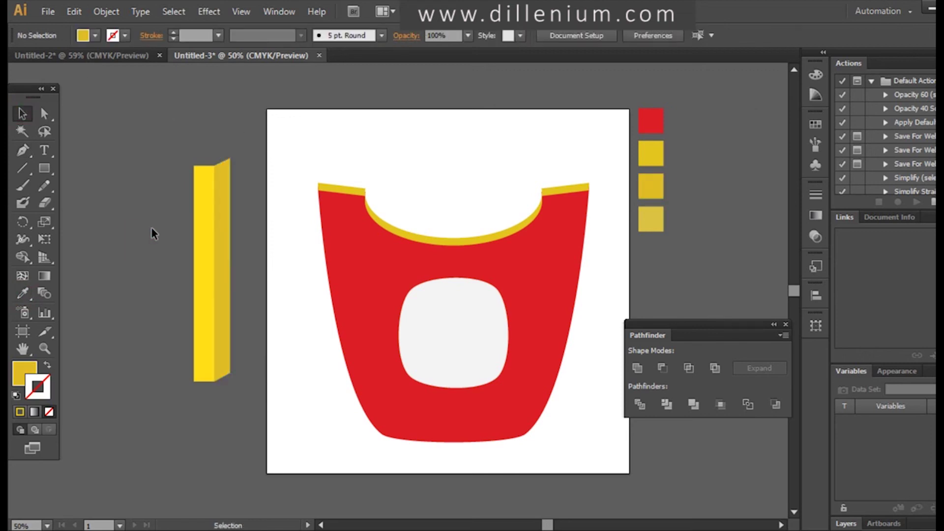
# - Draw a closed, slanted top face joining the upper edges of the yellow fry's front and side faces with the Pen tool
pyautogui.click(22, 151)
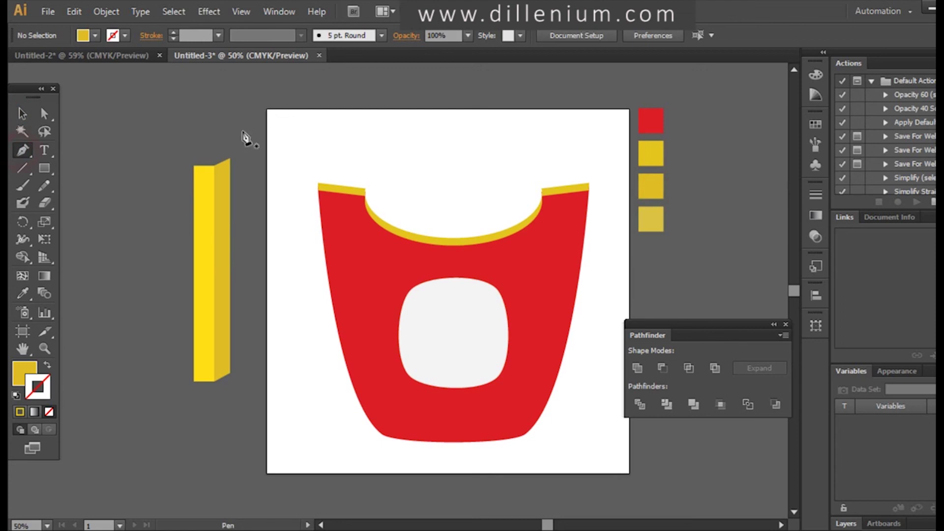
pyautogui.click(229, 159)
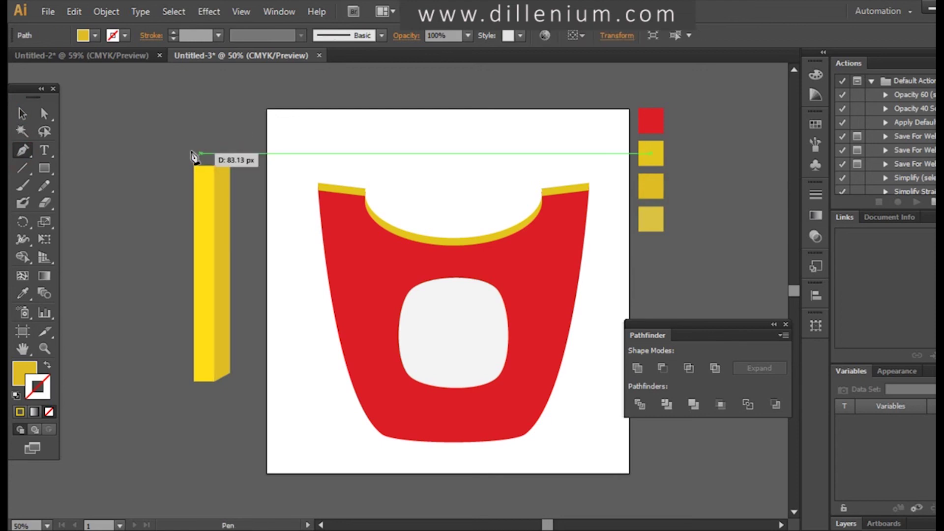
pyautogui.click(210, 155)
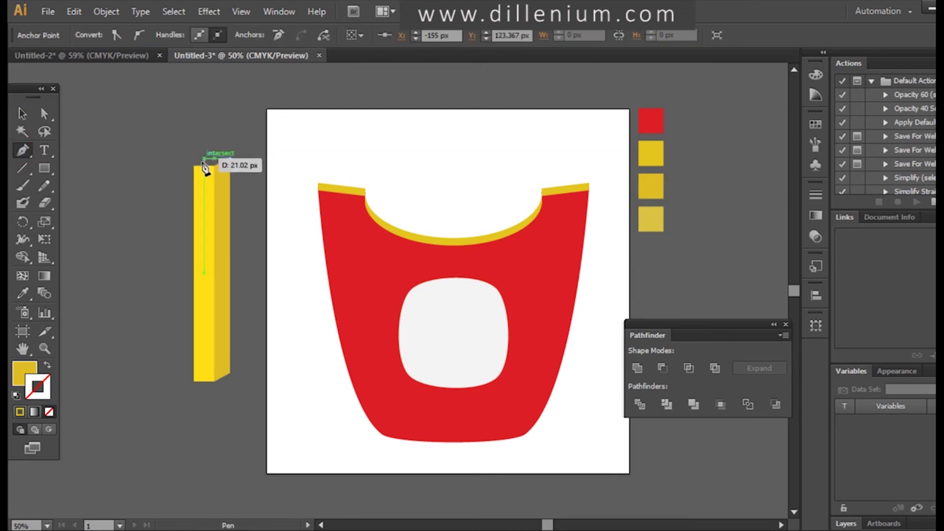
pyautogui.hotkey('ctrl', 'z')
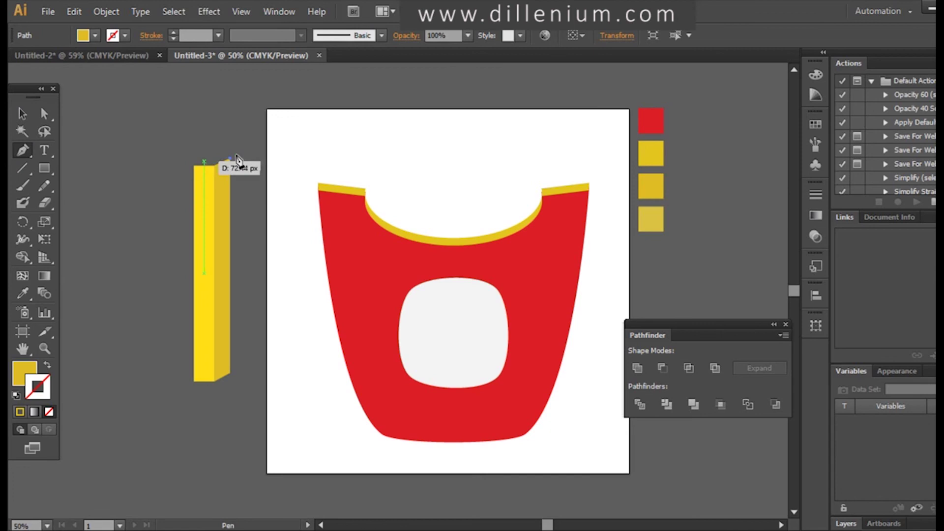
pyautogui.click(211, 158)
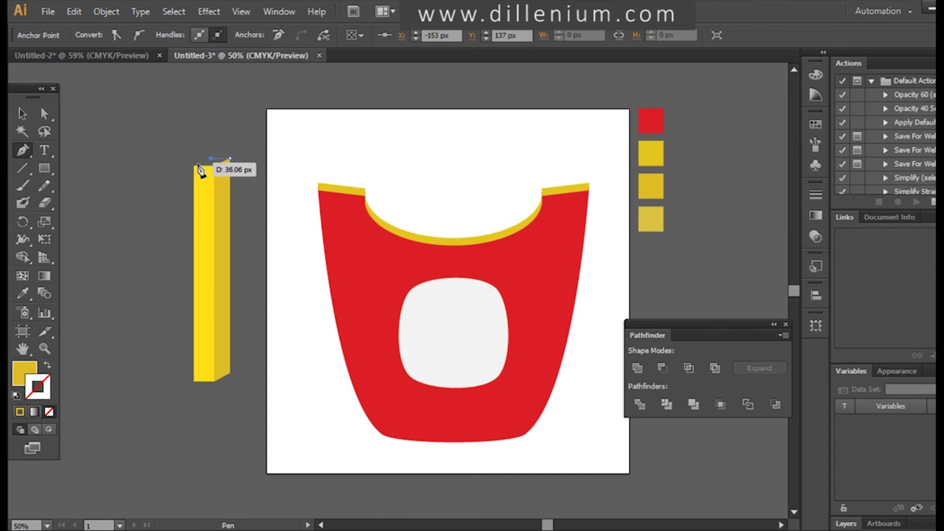
pyautogui.click(213, 166)
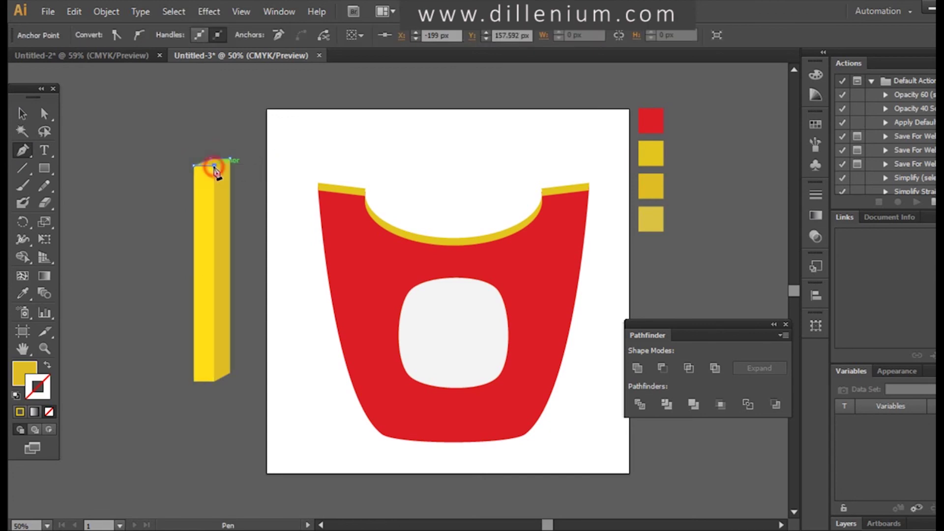
pyautogui.click(230, 158)
pyautogui.click(22, 113)
pyautogui.click(65, 172)
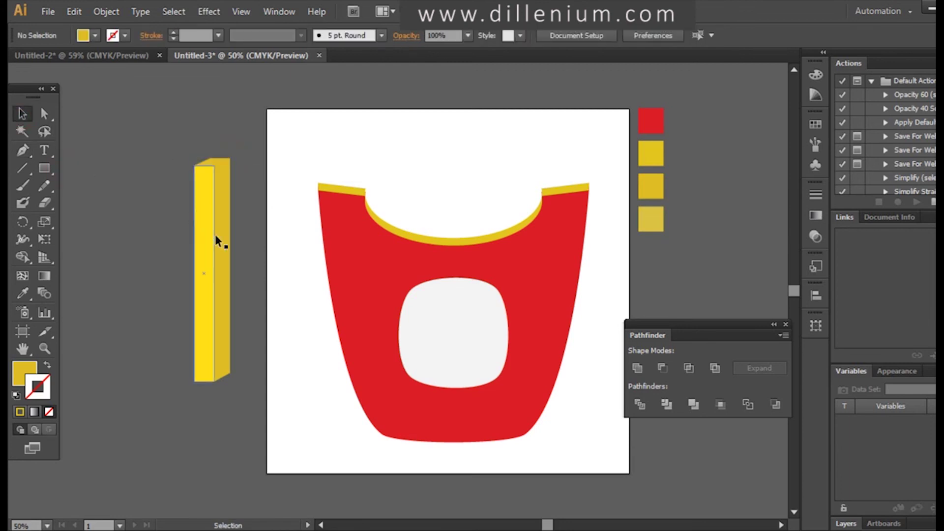
# - Select all the faces of the fry beside the artboard and scale them down together
pyautogui.click(220, 160)
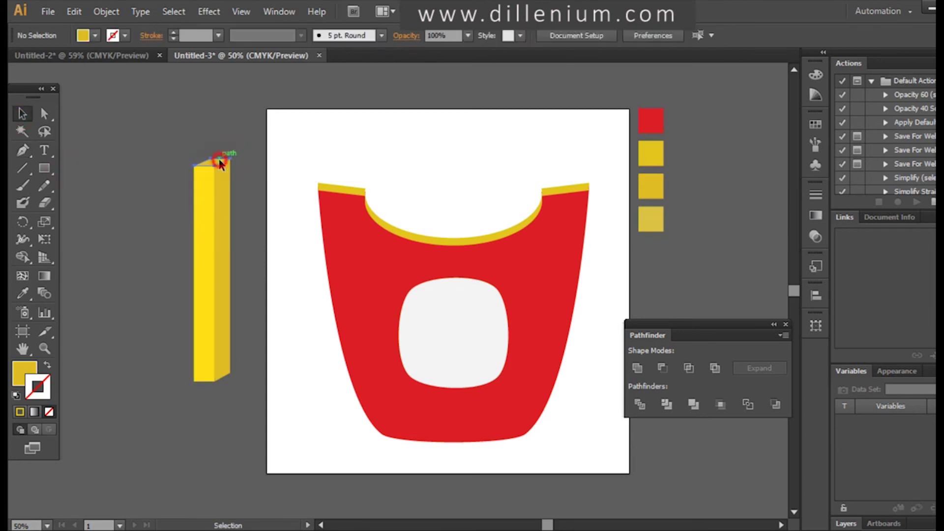
pyautogui.click(241, 228)
pyautogui.moveTo(170, 140); pyautogui.dragTo(222, 273)
pyautogui.click(232, 289)
pyautogui.click(209, 297)
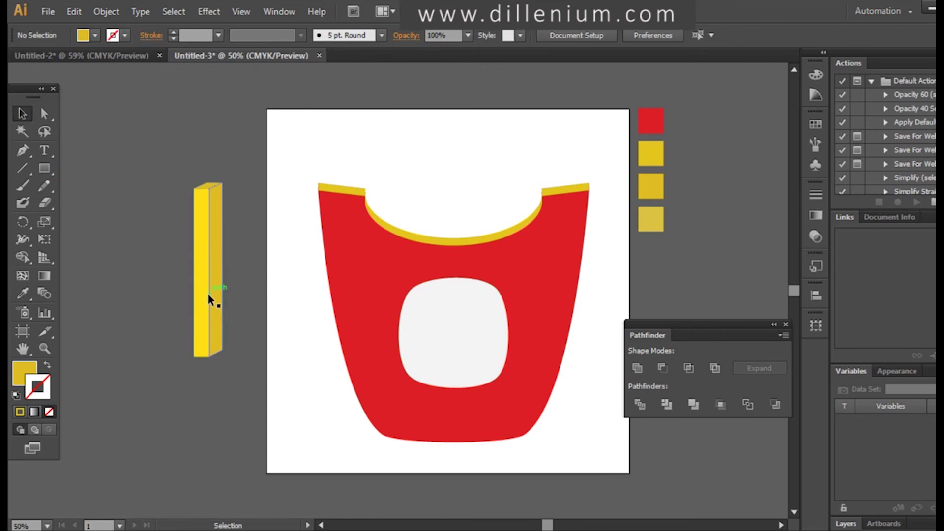
# - Group the fry's faces, move the group over the right part of the container's opening and tilt it slightly clockwise
pyautogui.click(168, 113)
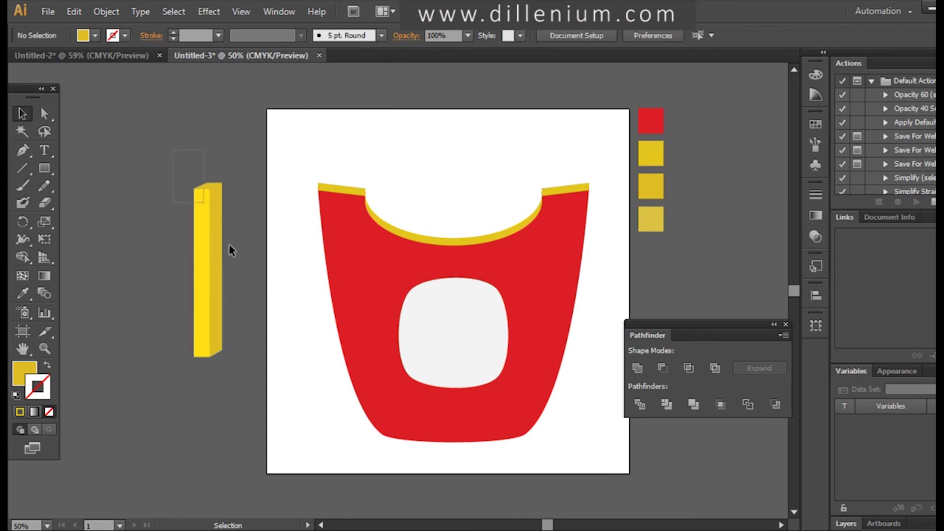
pyautogui.moveTo(229, 245); pyautogui.dragTo(544, 187)
pyautogui.hotkey('ctrl', 'g')
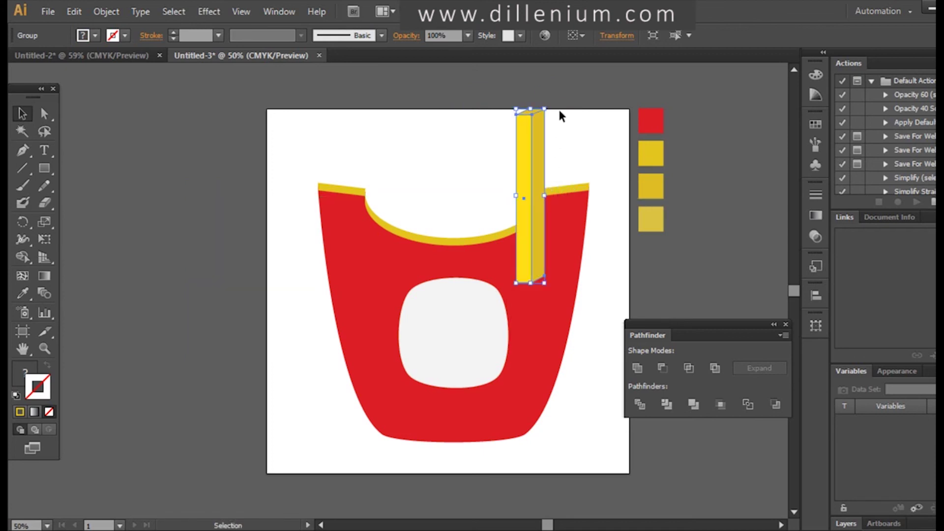
pyautogui.moveTo(552, 104)
pyautogui.mouseDown()
pyautogui.moveTo(553, 93)
pyautogui.moveTo(562, 108)
pyautogui.mouseUp()
pyautogui.click(574, 144)
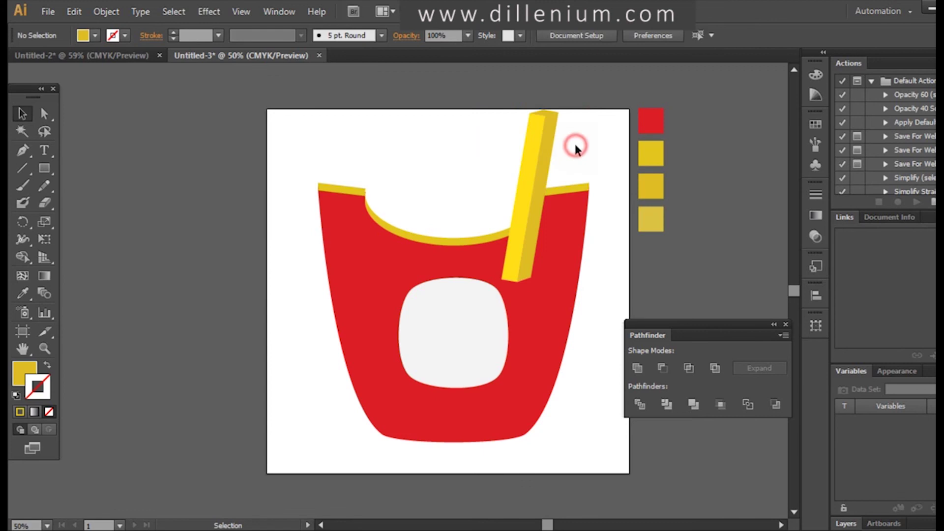
# - Send the tilted fry to the back behind the container and move it up and right so it sticks out of the opening
pyautogui.moveTo(547, 140); pyautogui.dragTo(547, 126)
pyautogui.click(590, 143)
pyautogui.click(556, 153)
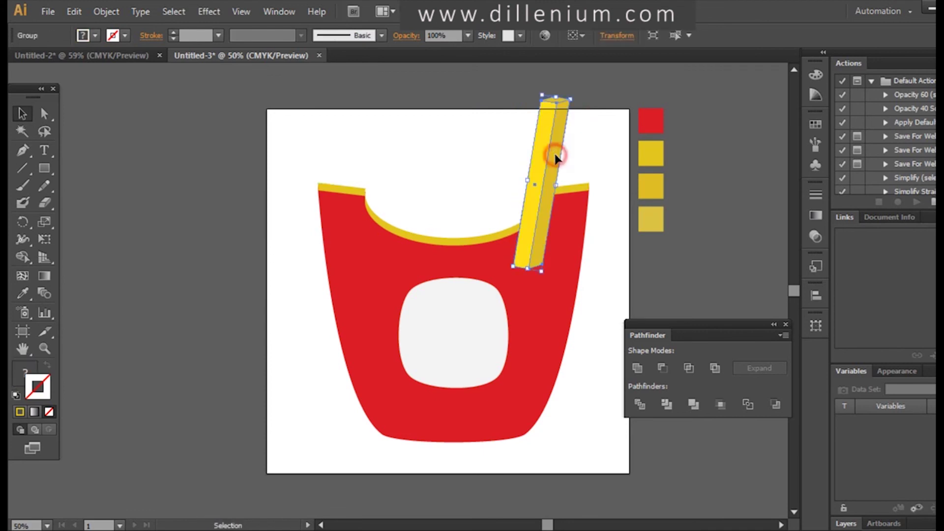
pyautogui.rightClick(552, 158)
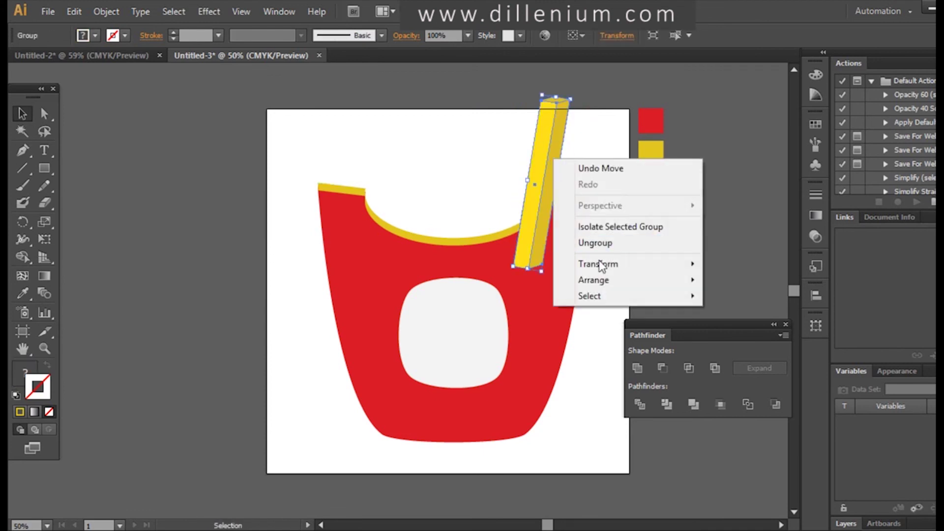
pyautogui.moveTo(598, 280)
pyautogui.click(772, 328)
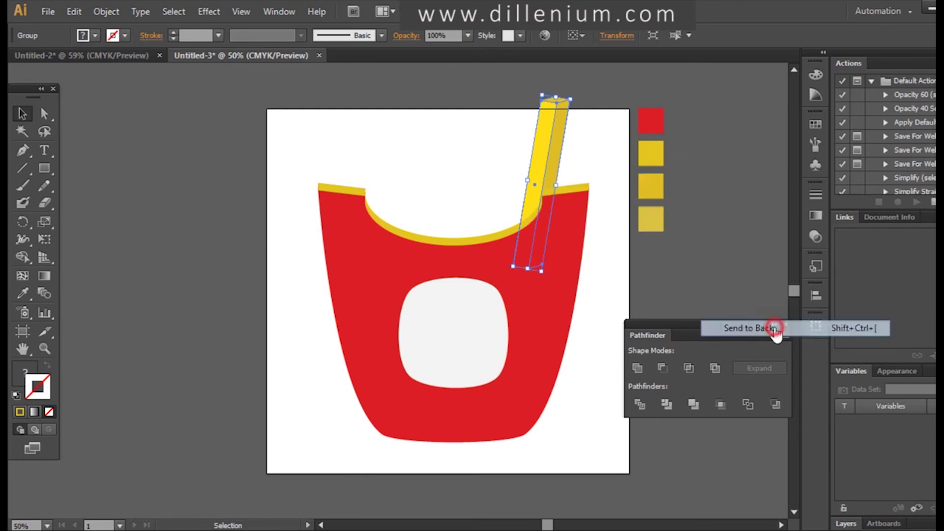
pyautogui.click(586, 150)
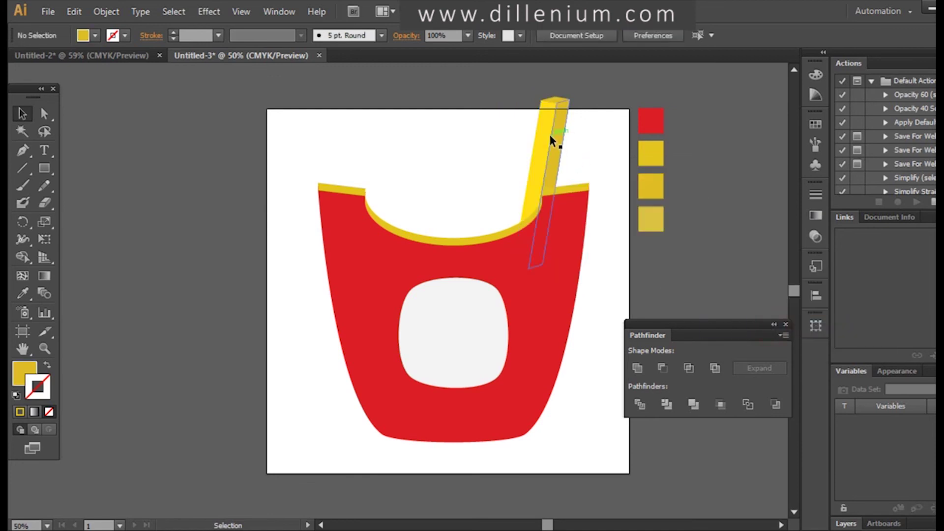
pyautogui.moveTo(550, 136); pyautogui.dragTo(556, 118)
pyautogui.click(593, 113)
# - Duplicate the fry leftward across the right half of the opening, varying the copies' heights and tilts
pyautogui.click(564, 133)
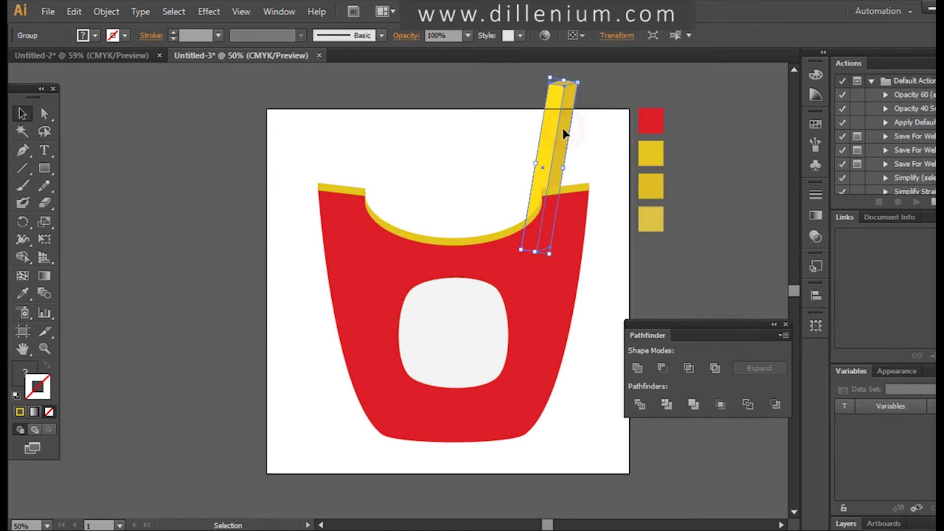
pyautogui.keyDown('shift'); pyautogui.click(565, 132); pyautogui.keyUp('shift')
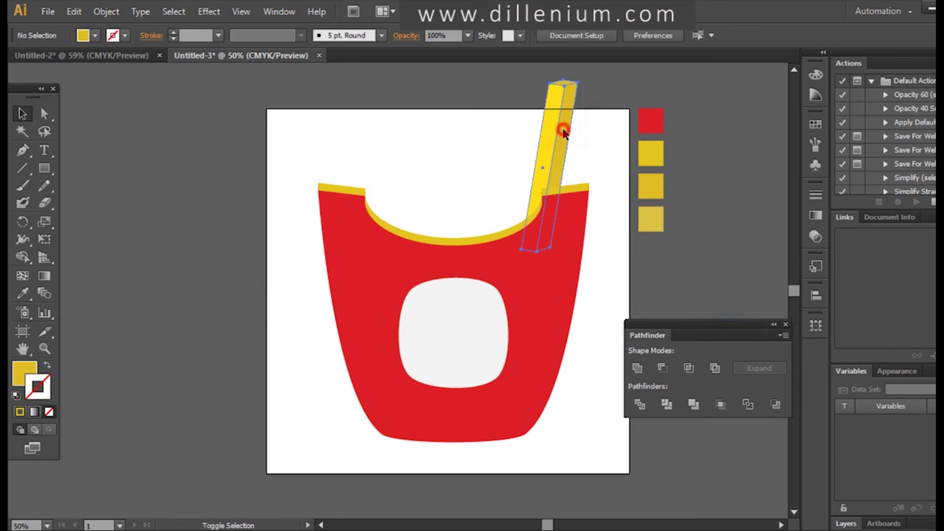
pyautogui.moveTo(563, 131); pyautogui.dragTo(536, 141)
pyautogui.press('a')
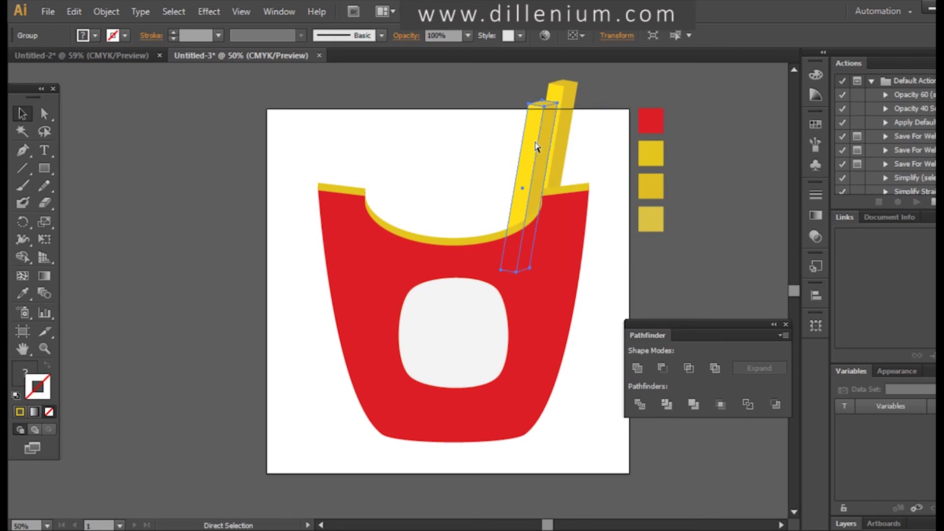
pyautogui.press('v')
pyautogui.moveTo(532, 144); pyautogui.dragTo(460, 157)
pyautogui.moveTo(532, 150); pyautogui.dragTo(532, 129)
pyautogui.moveTo(468, 175)
pyautogui.mouseDown()
pyautogui.moveTo(474, 126)
pyautogui.moveTo(460, 151)
pyautogui.moveTo(512, 147)
pyautogui.moveTo(466, 161)
pyautogui.mouseUp()
# - Copy and paste fries for the left side of the opening and place them behind the container's rim
pyautogui.click(612, 173)
pyautogui.click(502, 158)
pyautogui.hotkey('ctrl', 'c')
pyautogui.hotkey('ctrl', 'v')
pyautogui.moveTo(428, 228); pyautogui.dragTo(408, 78)
pyautogui.rightClick(375, 213)
pyautogui.click(395, 127)
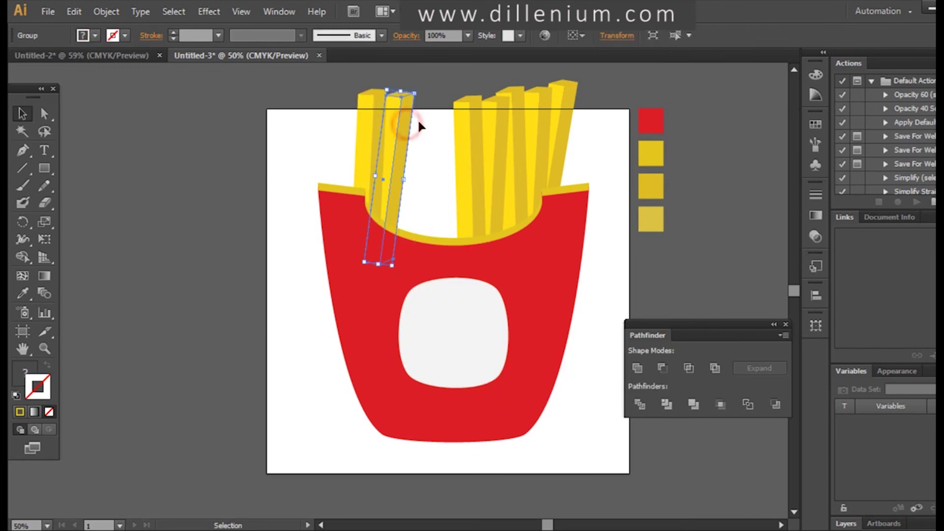
# - Fill the gap in the middle of the opening with more fry copies at staggered heights
pyautogui.moveTo(417, 119); pyautogui.dragTo(436, 85)
pyautogui.click(440, 162)
pyautogui.moveTo(427, 147); pyautogui.dragTo(440, 152)
pyautogui.click(449, 120)
pyautogui.press('c')
pyautogui.press('v')
pyautogui.click(466, 171)
pyautogui.click(229, 186)
pyautogui.moveTo(491, 123); pyautogui.dragTo(485, 105)
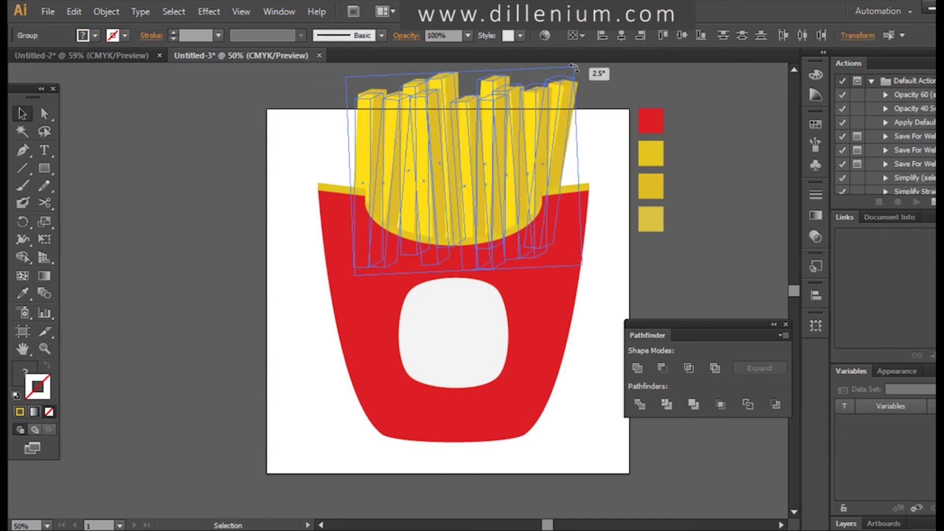
# - Add an outward-tilted fry copy at the far right and far left ends of the row
pyautogui.click(596, 75)
pyautogui.click(554, 167)
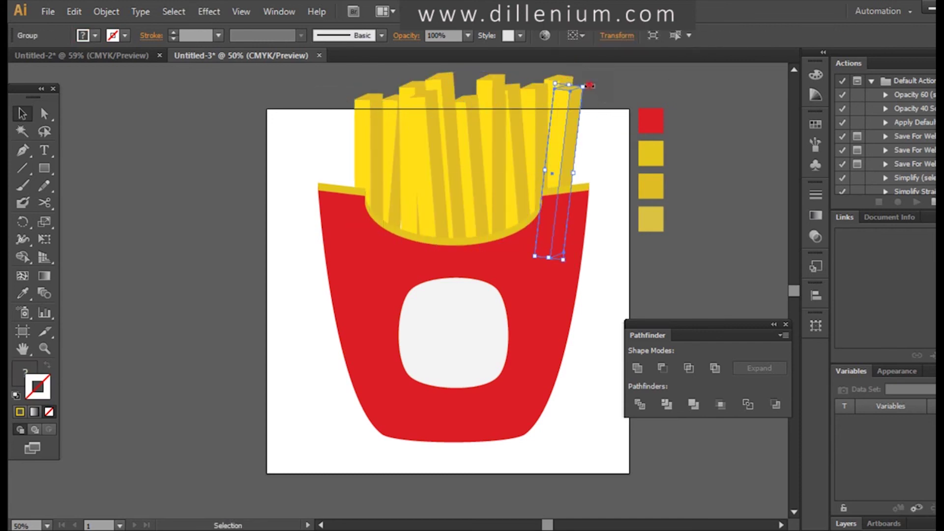
pyautogui.click(591, 86)
pyautogui.click(367, 162)
pyautogui.moveTo(367, 162); pyautogui.dragTo(352, 162)
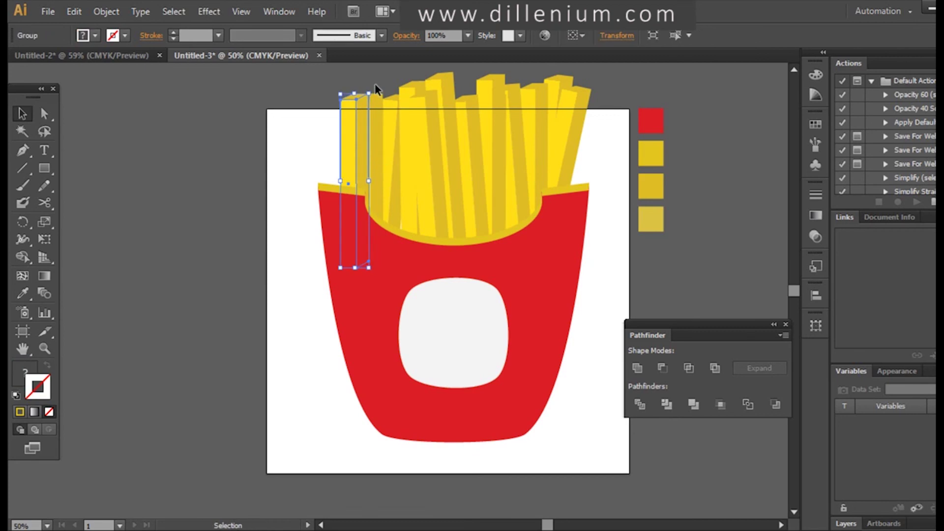
pyautogui.click(261, 135)
pyautogui.moveTo(794, 291)
pyautogui.mouseDown()
pyautogui.moveTo(792, 276)
pyautogui.moveTo(792, 291)
pyautogui.mouseUp()
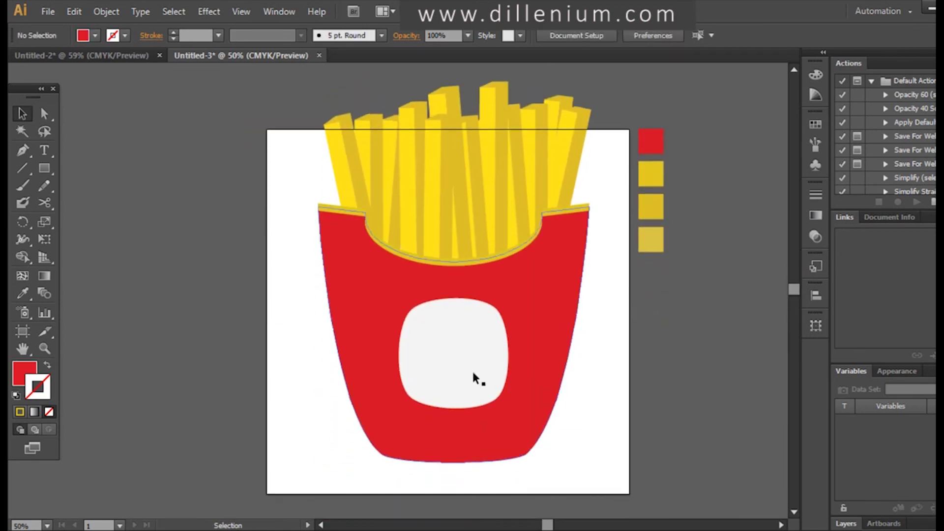
pyautogui.click(457, 375)
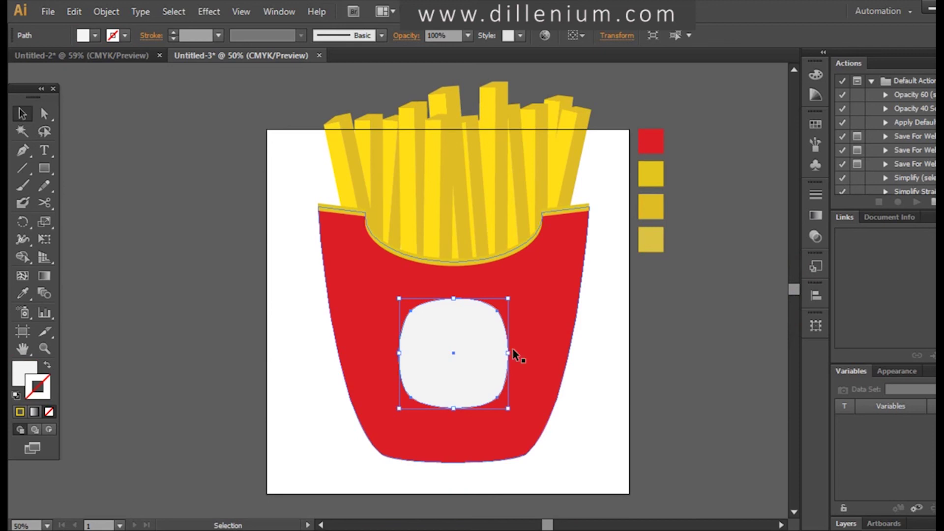
pyautogui.click(576, 372)
pyautogui.click(473, 358)
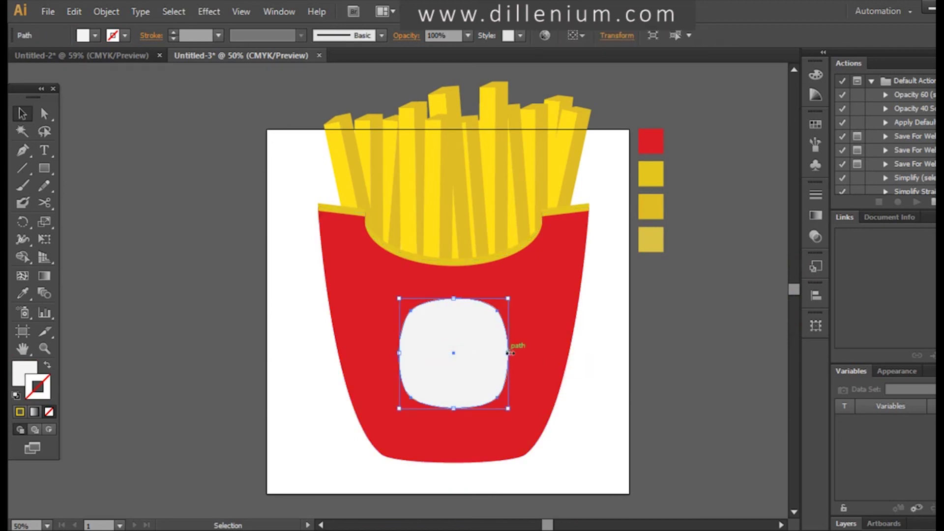
pyautogui.click(580, 423)
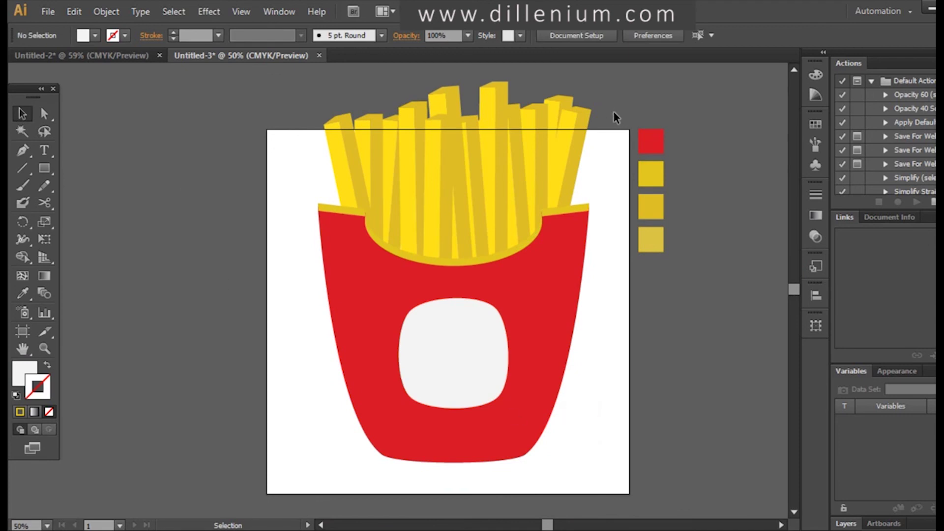
# - Delete the red and yellow swatch squares beside the artboard
pyautogui.moveTo(710, 287); pyautogui.dragTo(710, 287)
pyautogui.press('Delete')
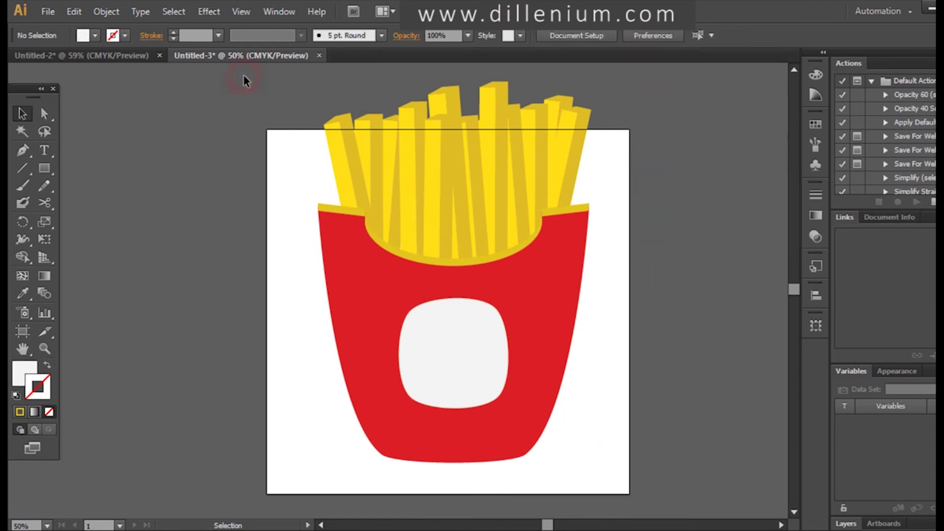
# - Scale the whole fries illustration down proportionally and move it so it fits centred inside the artboard
pyautogui.moveTo(260, 90); pyautogui.dragTo(632, 394)
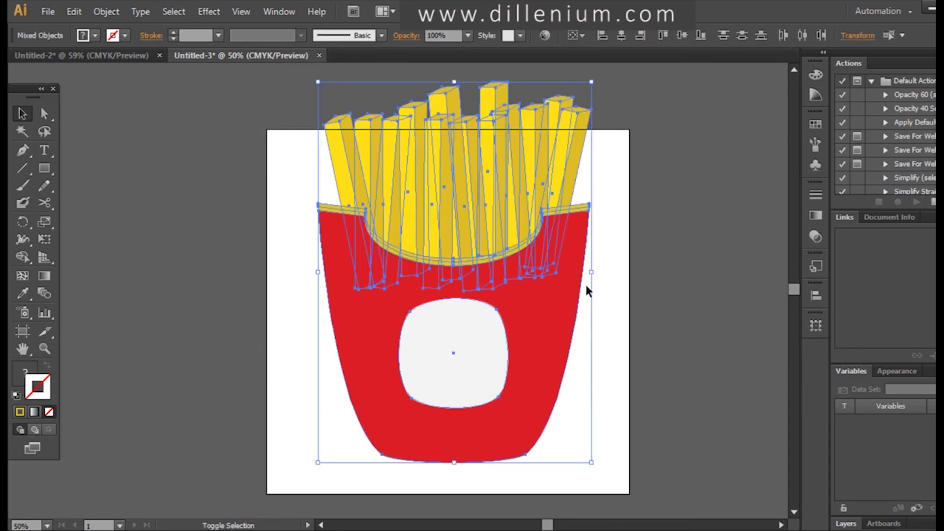
pyautogui.moveTo(592, 269); pyautogui.dragTo(541, 299)
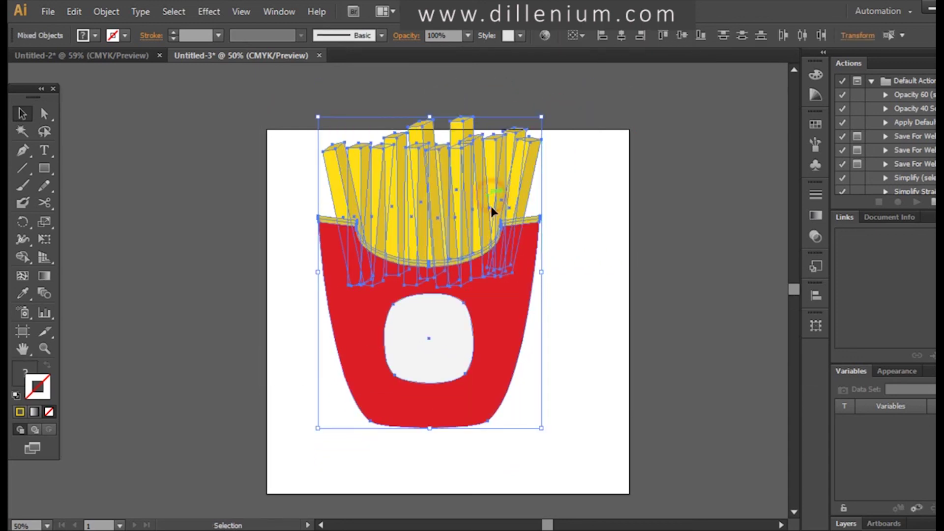
pyautogui.moveTo(491, 205); pyautogui.dragTo(516, 238)
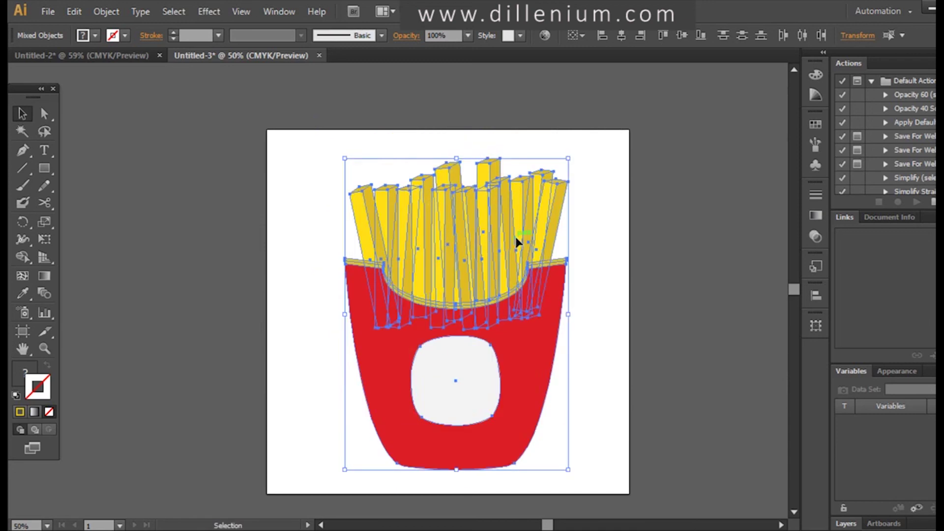
pyautogui.click(614, 277)
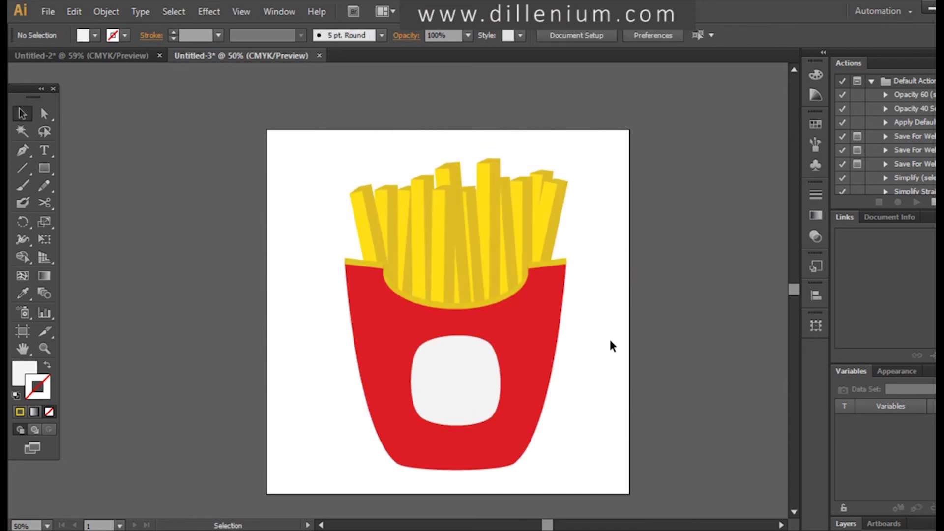
# - Add the two-line centred text "FRENCH FRIES" in OCR A Extended, enlarge it to 58.35 pt and place it on the emblem
pyautogui.click(44, 150)
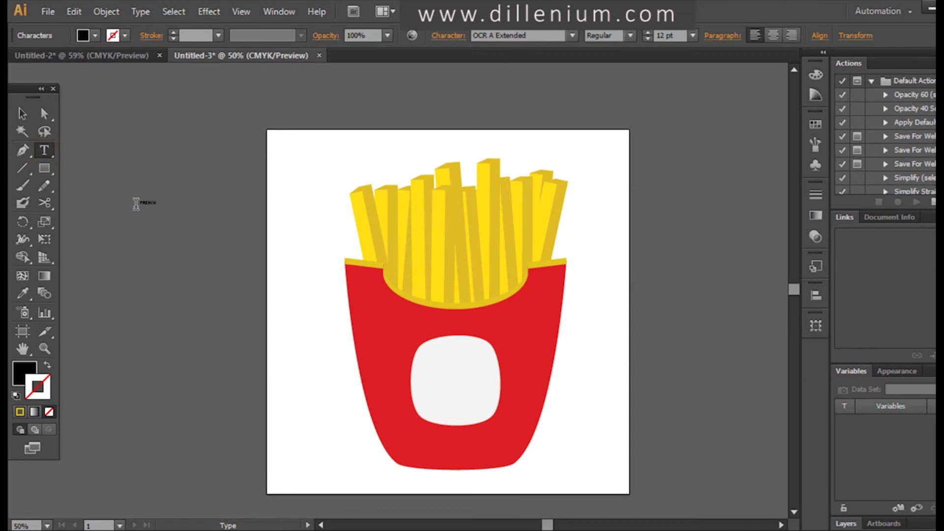
pyautogui.press('Escape')
pyautogui.moveTo(157, 205); pyautogui.dragTo(448, 388)
# - Colour the FRENCH FRIES text with the red sampled from the container
pyautogui.click(22, 293)
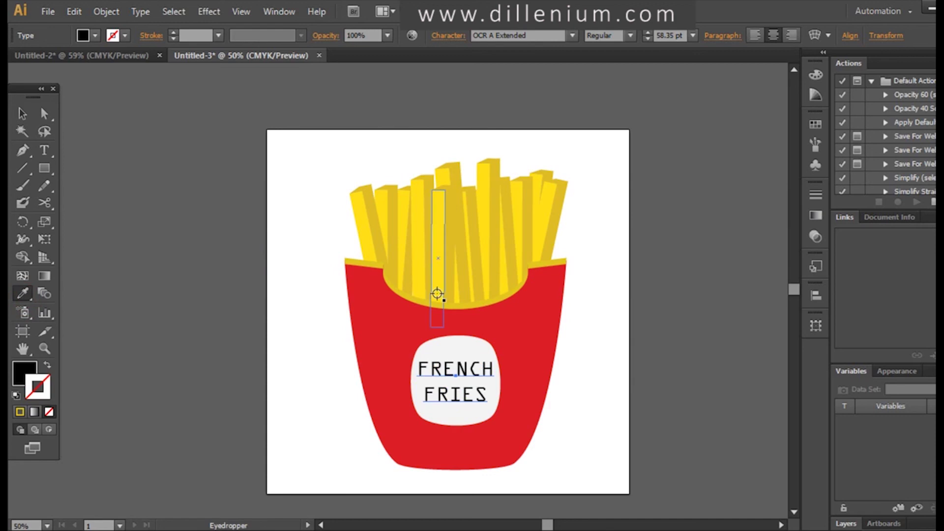
pyautogui.click(437, 324)
pyautogui.press('v')
pyautogui.click(603, 385)
# - Select the FRENCH FRIES text together with its emblem, and scale the whole illustration down slightly, leaving room below the container
pyautogui.click(485, 396)
pyautogui.keyDown('shift'); pyautogui.click(472, 415); pyautogui.keyUp('shift')
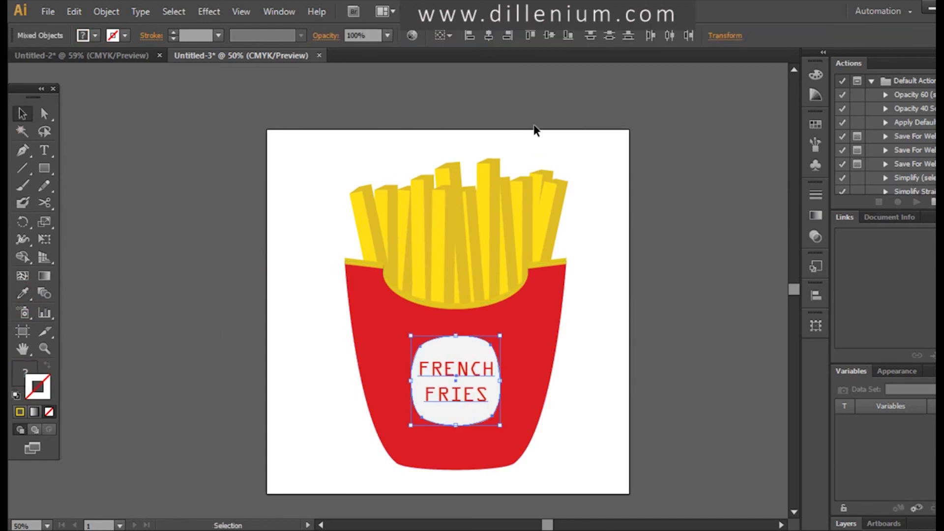
pyautogui.click(626, 316)
# - Draw a wide, flat ellipse across the container's base and fill it with the White, Black gradient
pyautogui.scroll(-2, 626, 316)
pyautogui.moveTo(44, 168); pyautogui.dragTo(112, 203)
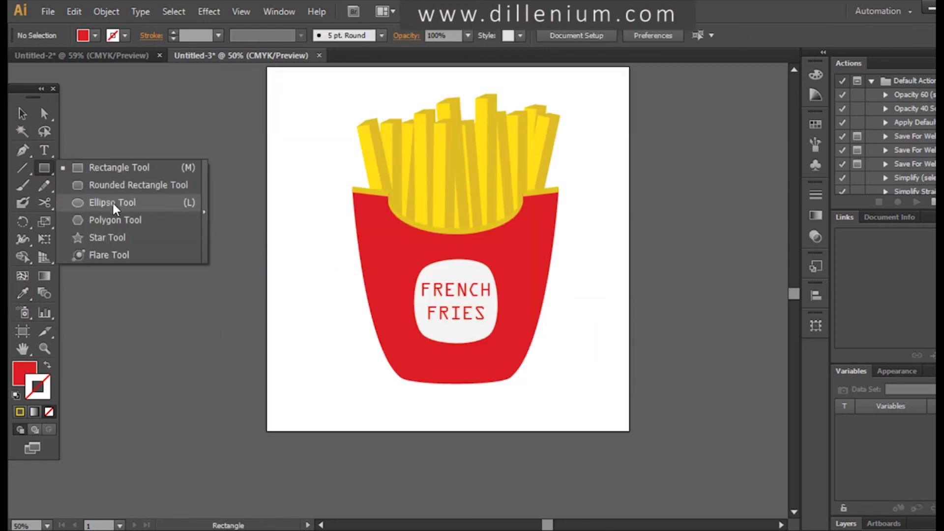
pyautogui.moveTo(366, 365); pyautogui.dragTo(621, 416)
pyautogui.click(21, 114)
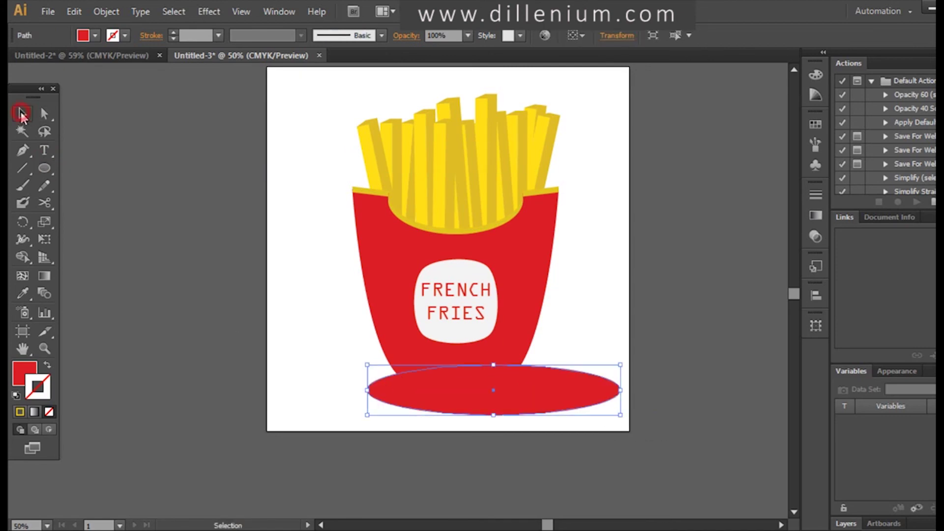
pyautogui.click(95, 35)
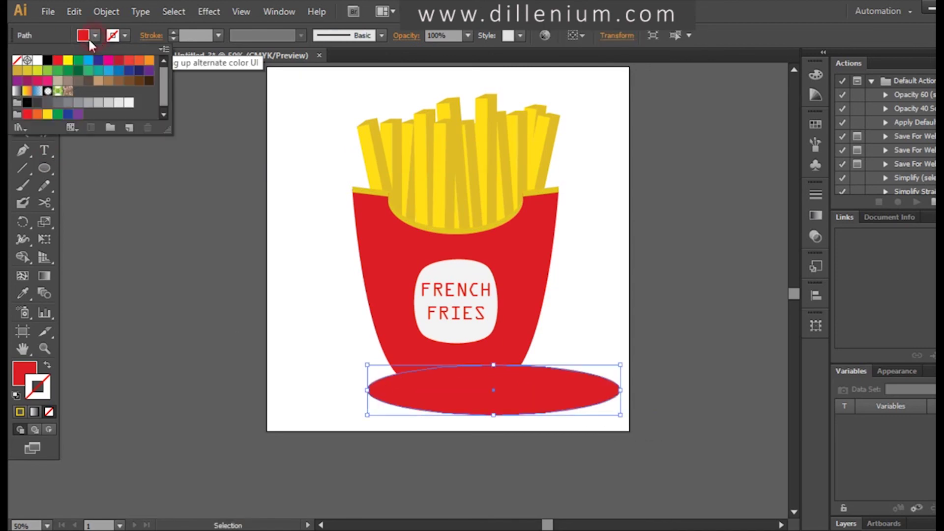
pyautogui.click(17, 92)
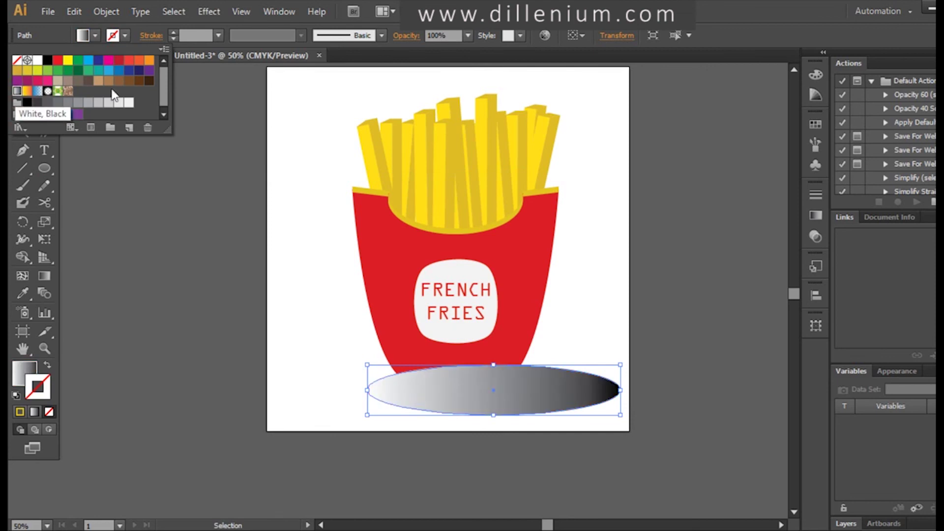
# - Change the black end stop of the ellipse's linear gradient to a very light grey by lowering its K value
pyautogui.click(481, 387)
pyautogui.press('a')
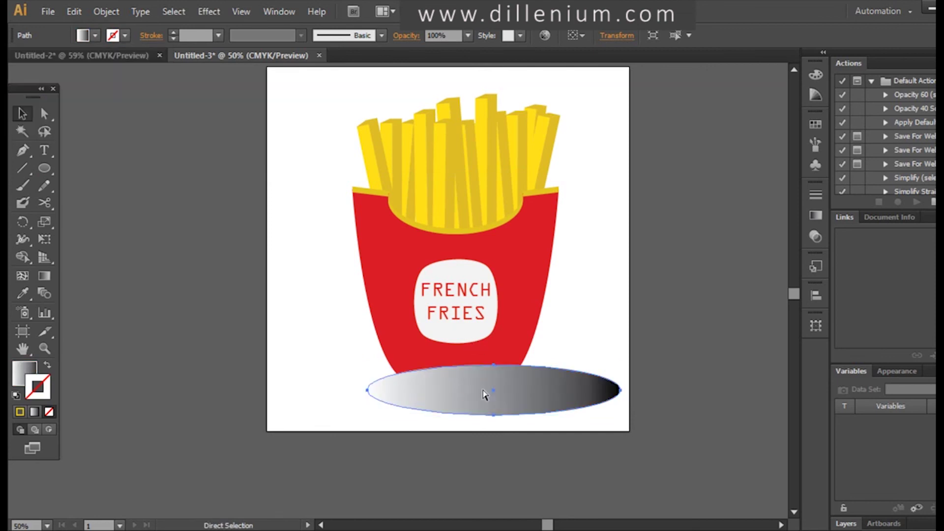
pyautogui.hotkey('ctrl', 'F9')
pyautogui.press('v')
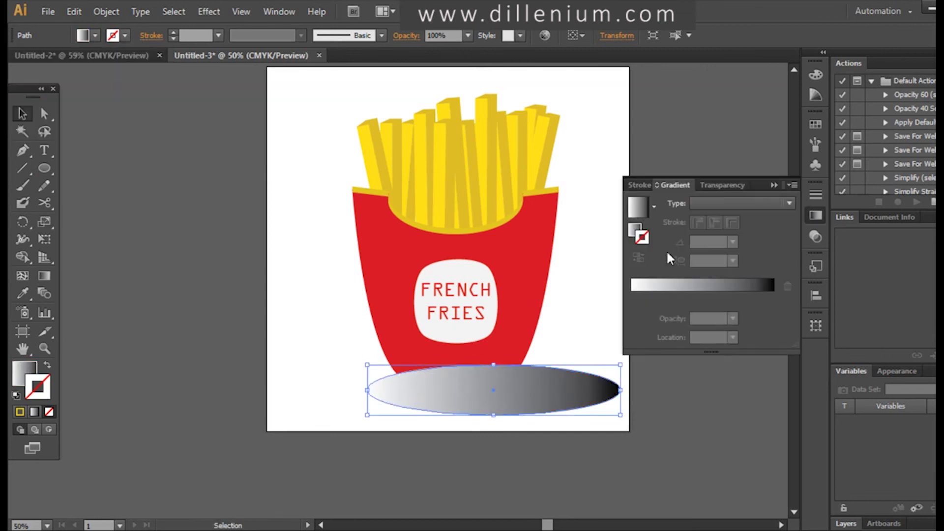
pyautogui.click(635, 230)
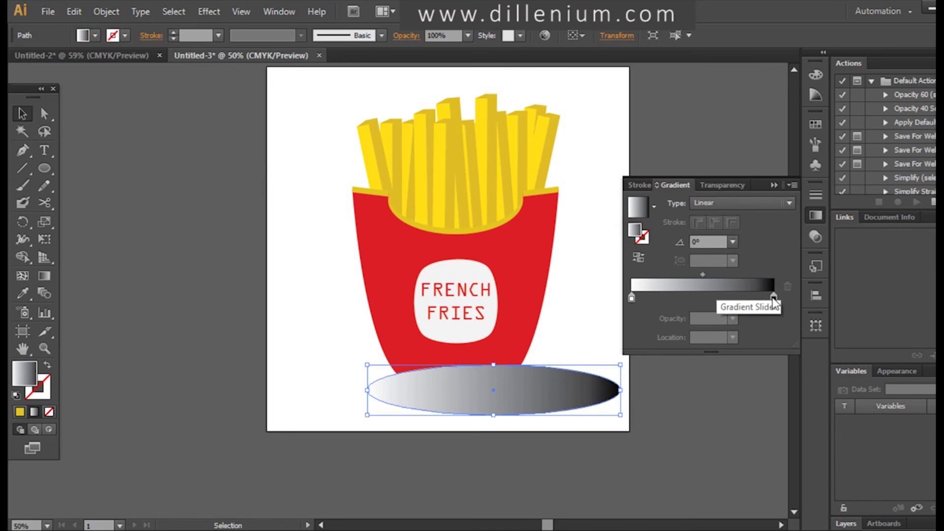
pyautogui.doubleClick(773, 297)
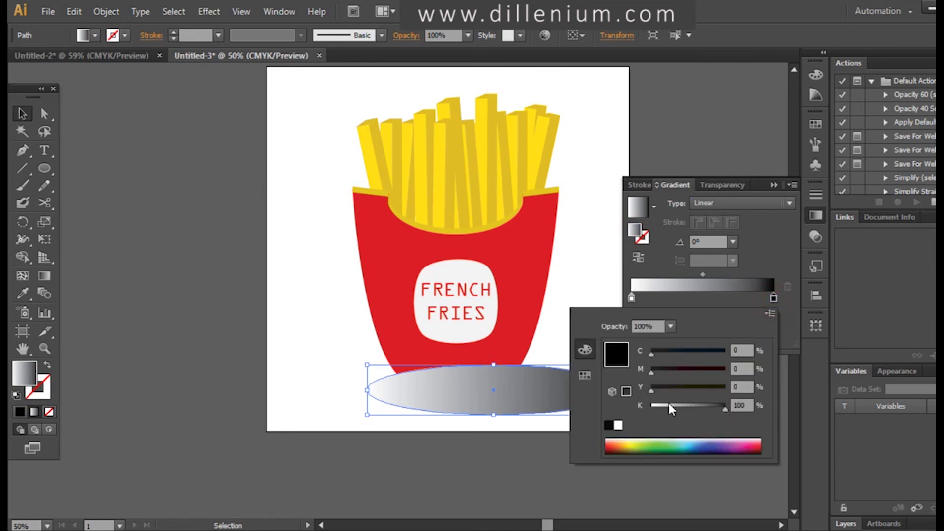
pyautogui.moveTo(669, 405); pyautogui.dragTo(660, 405)
pyautogui.click(319, 375)
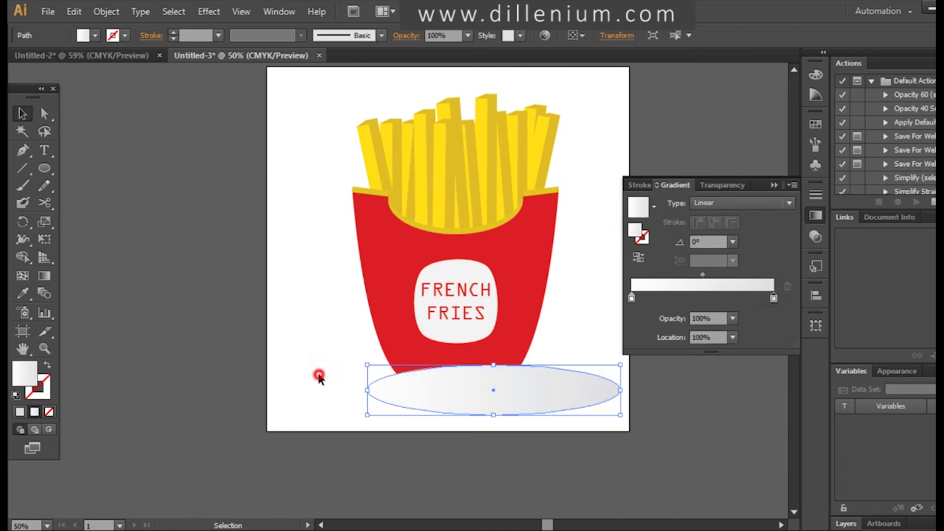
# - Centre the gradient ellipse under the container's base and send it to the back as a ground shadow
pyautogui.moveTo(477, 378); pyautogui.dragTo(443, 373)
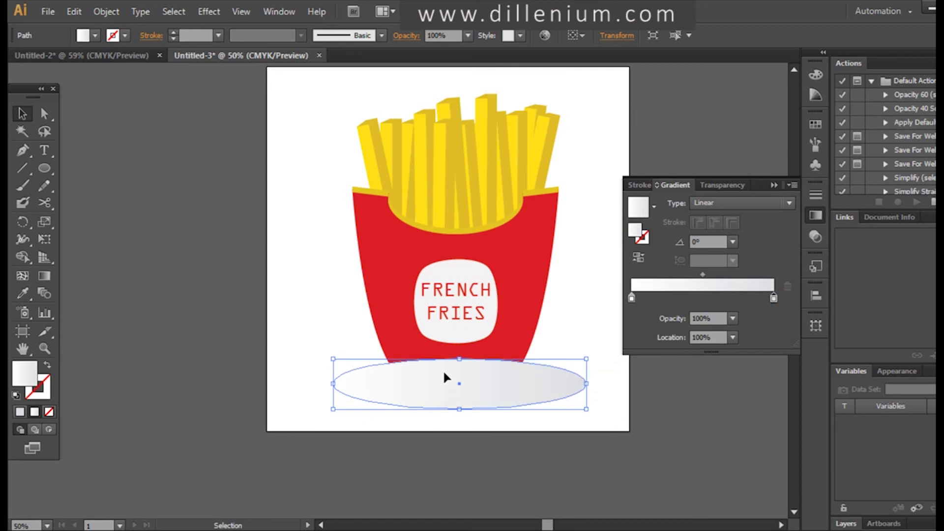
pyautogui.rightClick(444, 372)
pyautogui.moveTo(487, 346)
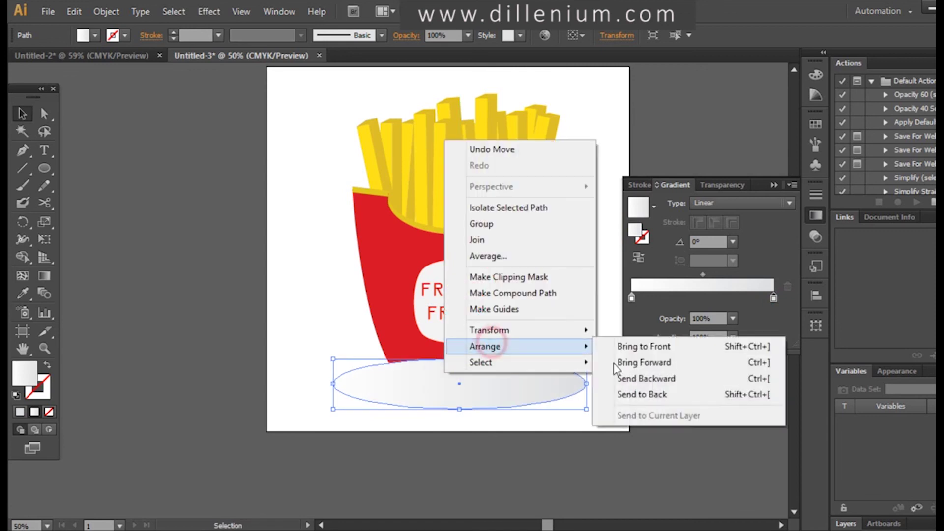
pyautogui.click(662, 394)
pyautogui.click(443, 453)
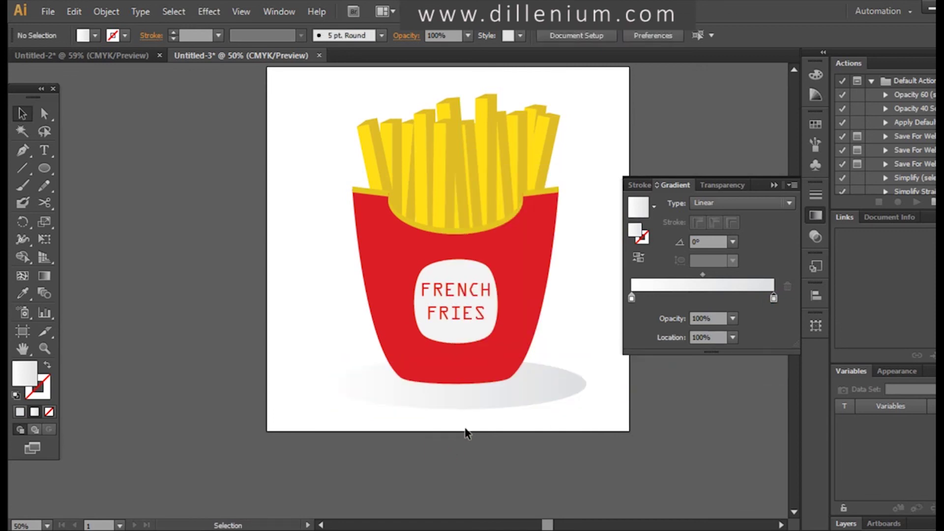
# - Try reducing the shadow ellipse's opacity to 40%
pyautogui.click(473, 414)
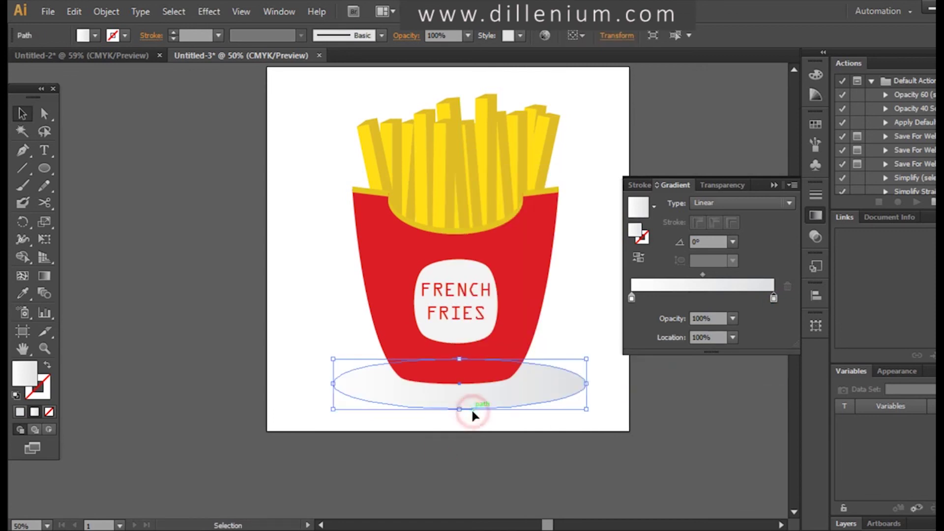
pyautogui.click(452, 35)
pyautogui.write('90')
pyautogui.press('Return')
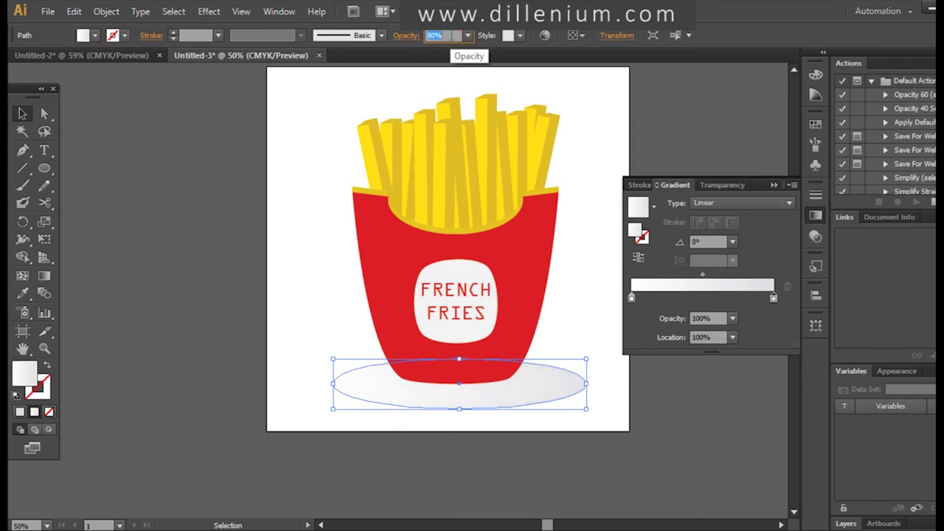
pyautogui.click(305, 206)
# - Set the shadow ellipse's opacity to 70%
pyautogui.click(547, 381)
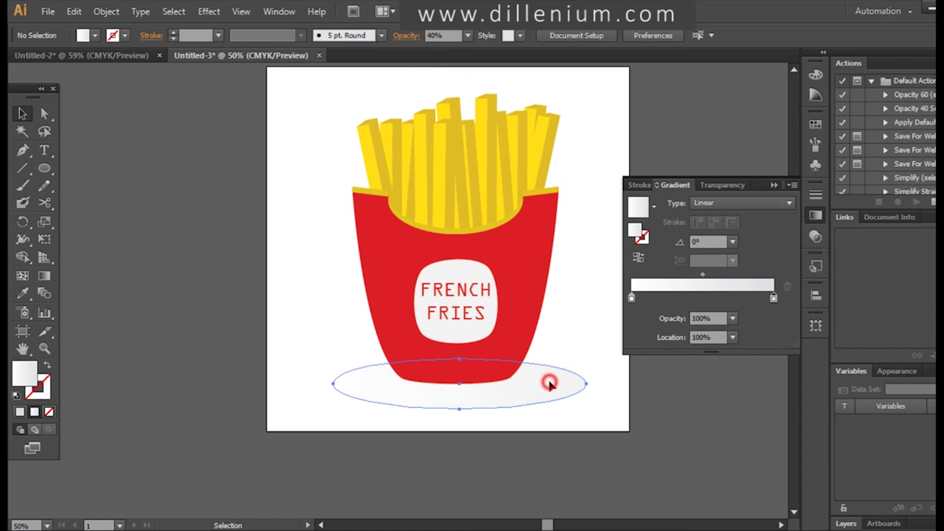
pyautogui.click(453, 35)
pyautogui.write('60')
pyautogui.press('Return')
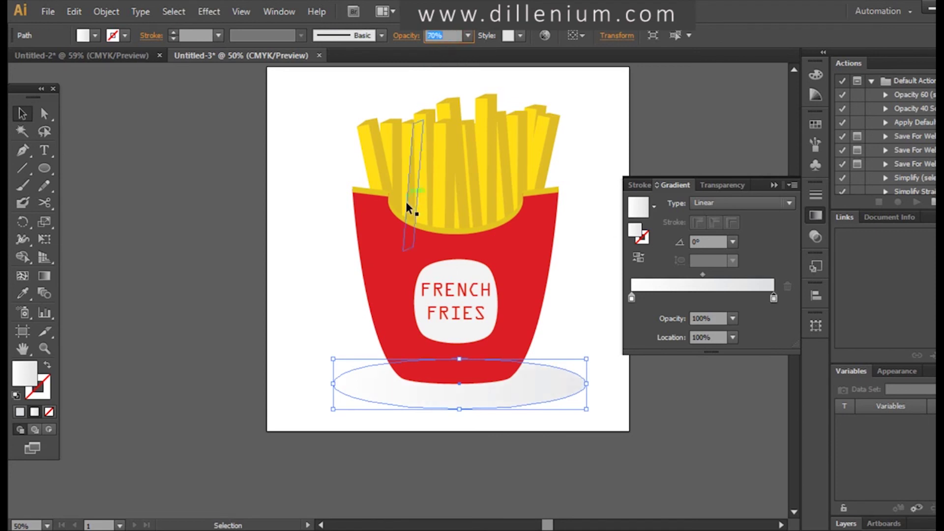
pyautogui.click(290, 193)
pyautogui.click(291, 324)
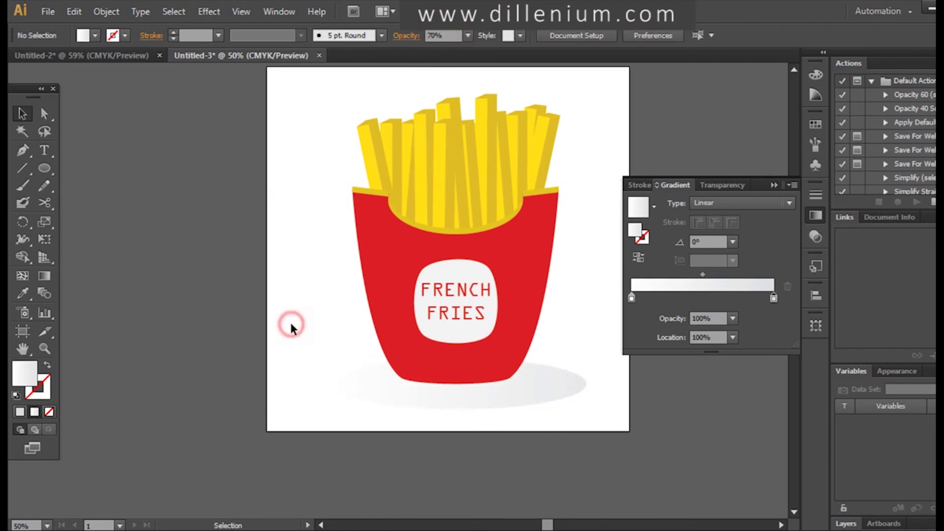
# - Redraw the shadow ellipse's gradient vertically, and switch its type to Radial
pyautogui.click(392, 399)
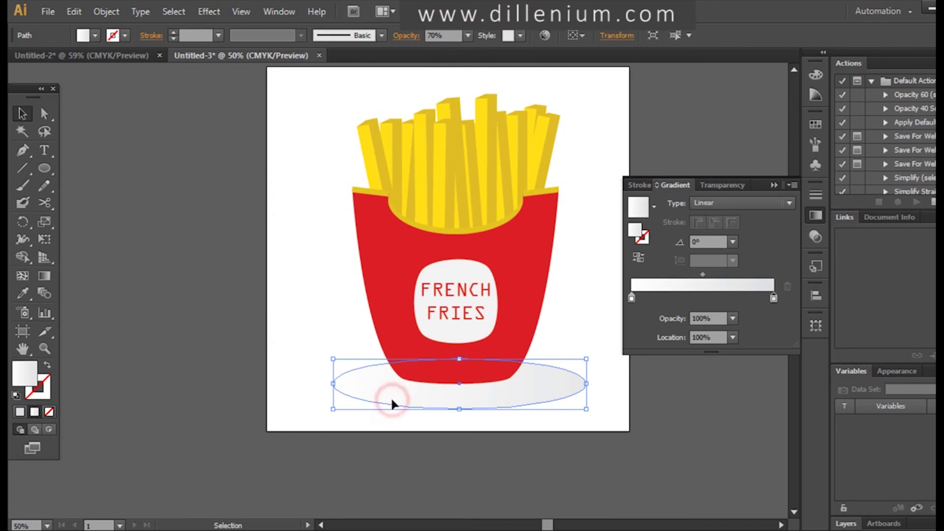
pyautogui.click(44, 276)
pyautogui.moveTo(456, 324); pyautogui.dragTo(459, 387)
pyautogui.click(767, 202)
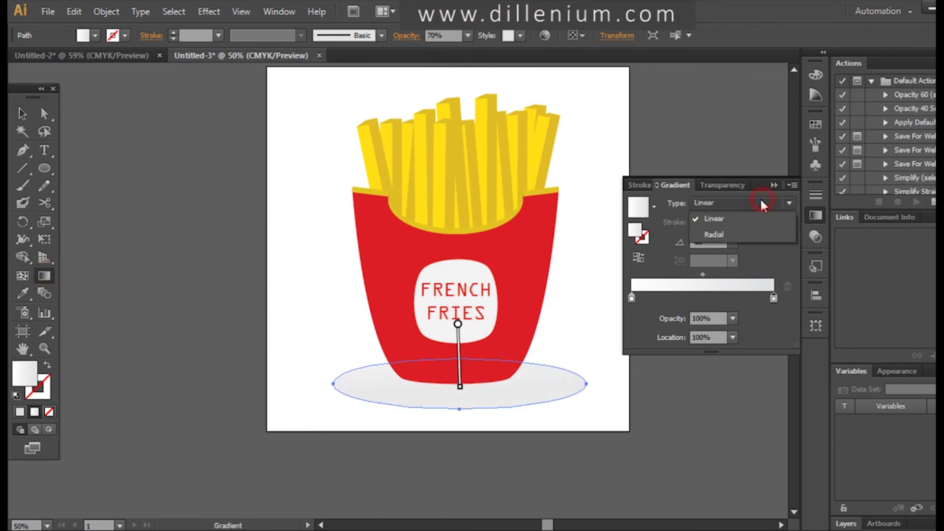
pyautogui.click(722, 235)
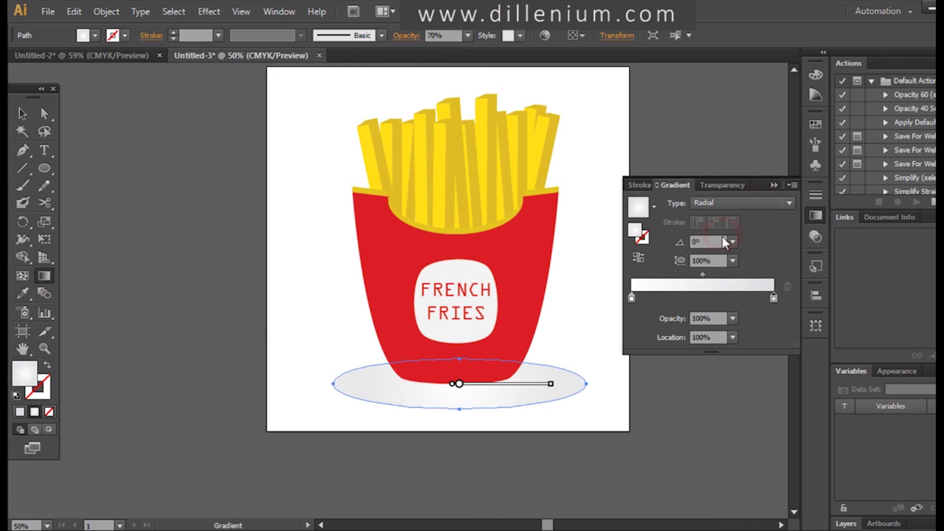
pyautogui.click(22, 113)
pyautogui.click(144, 273)
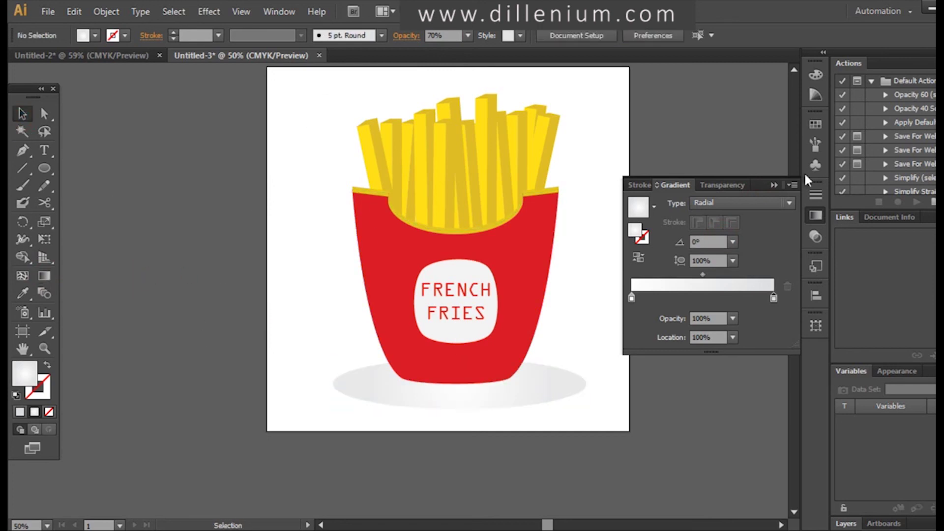
pyautogui.click(776, 185)
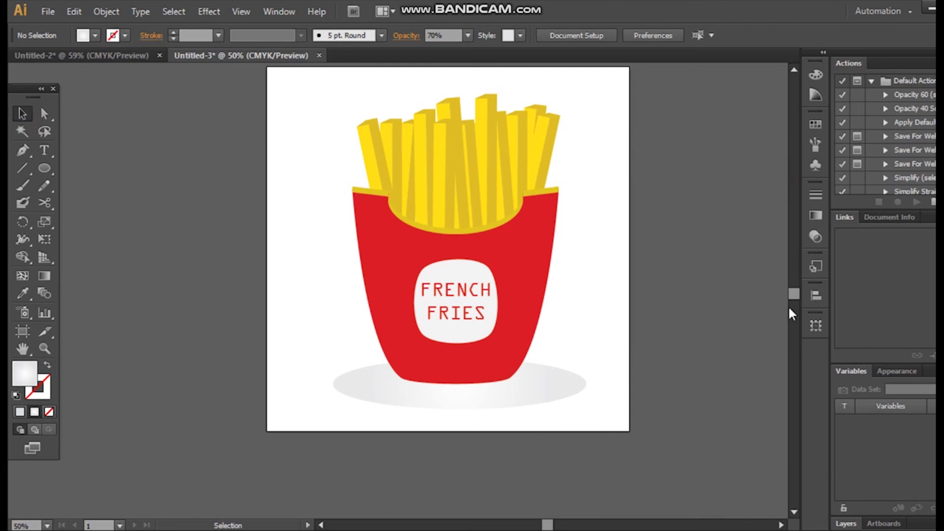
# - Select the whole illustration including the shadow and nudge it two large increments to the left on the artboard
pyautogui.moveTo(789, 305); pyautogui.dragTo(792, 293)
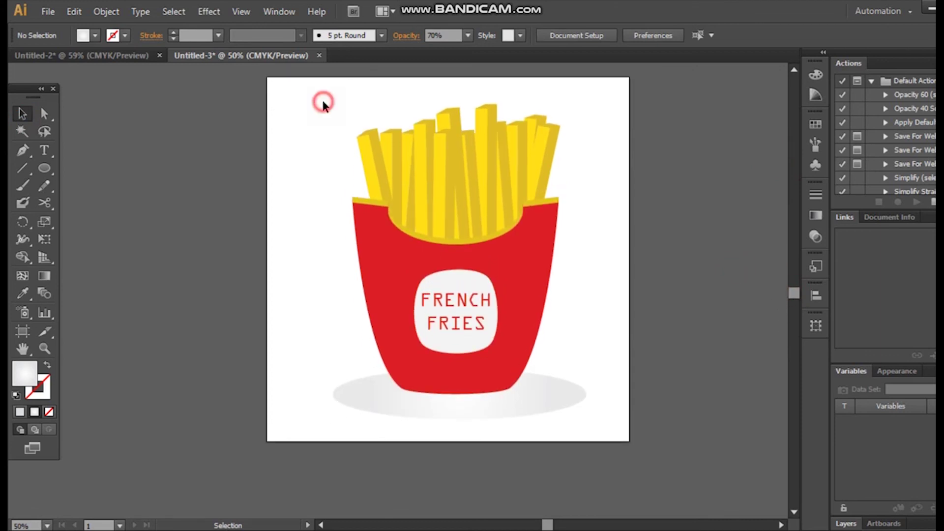
pyautogui.moveTo(323, 99); pyautogui.dragTo(582, 403)
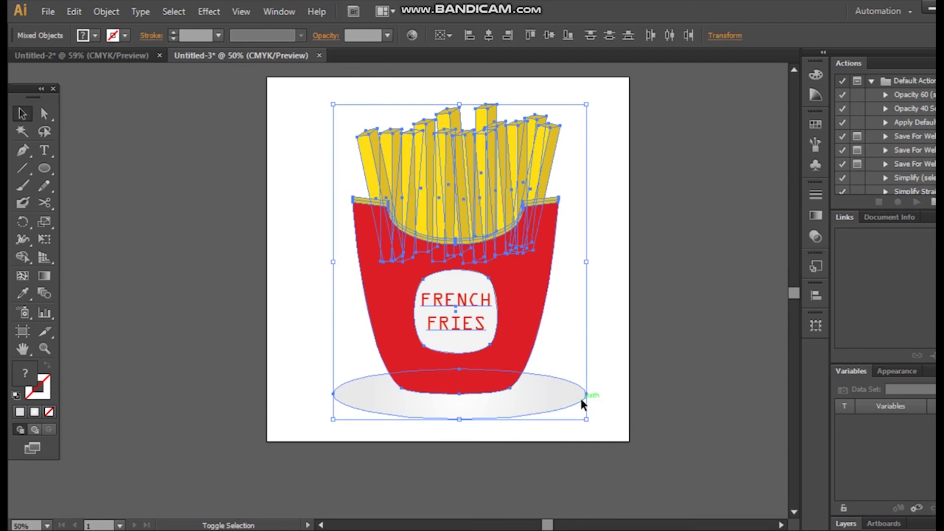
pyautogui.hotkey('shift', 'Left')
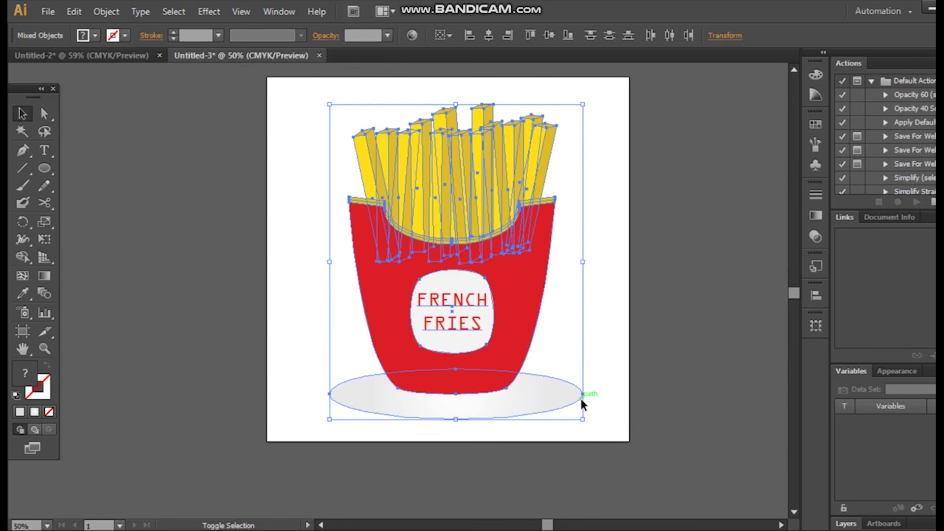
pyautogui.hotkey('shift', 'Left')
pyautogui.click(668, 362)
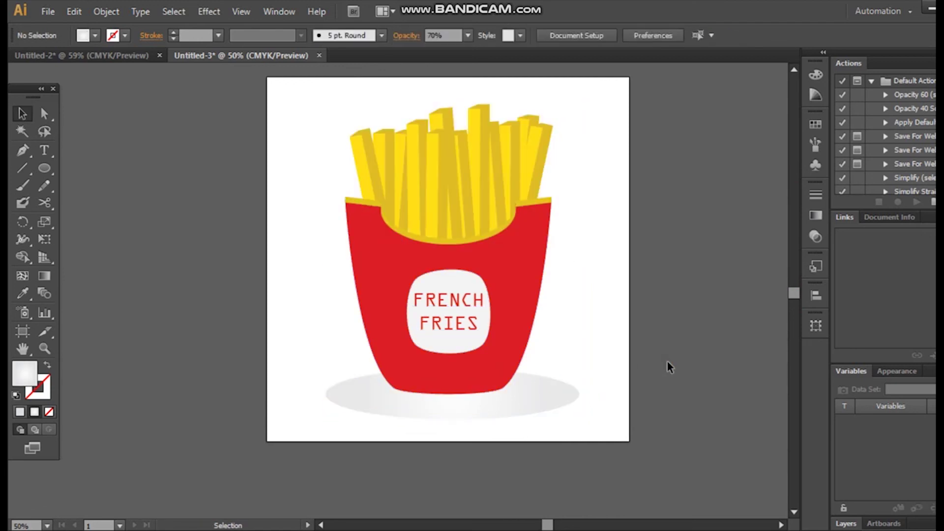